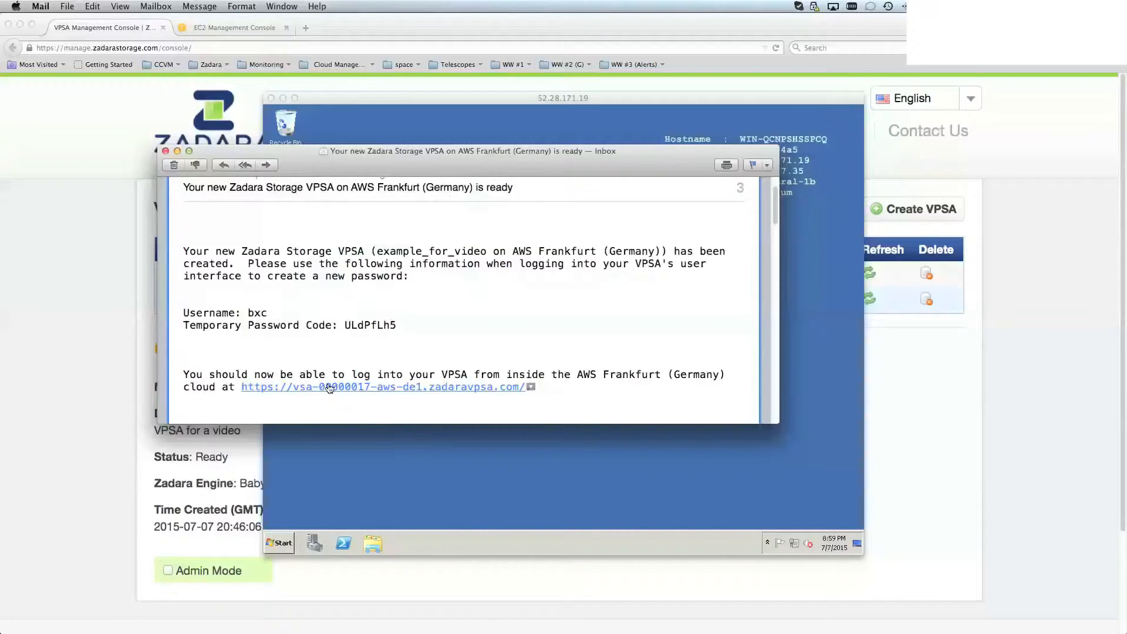
- Copy the VPSA link from the e-mail and open Internet Explorer in the remote desktop session
right_click(296, 390)
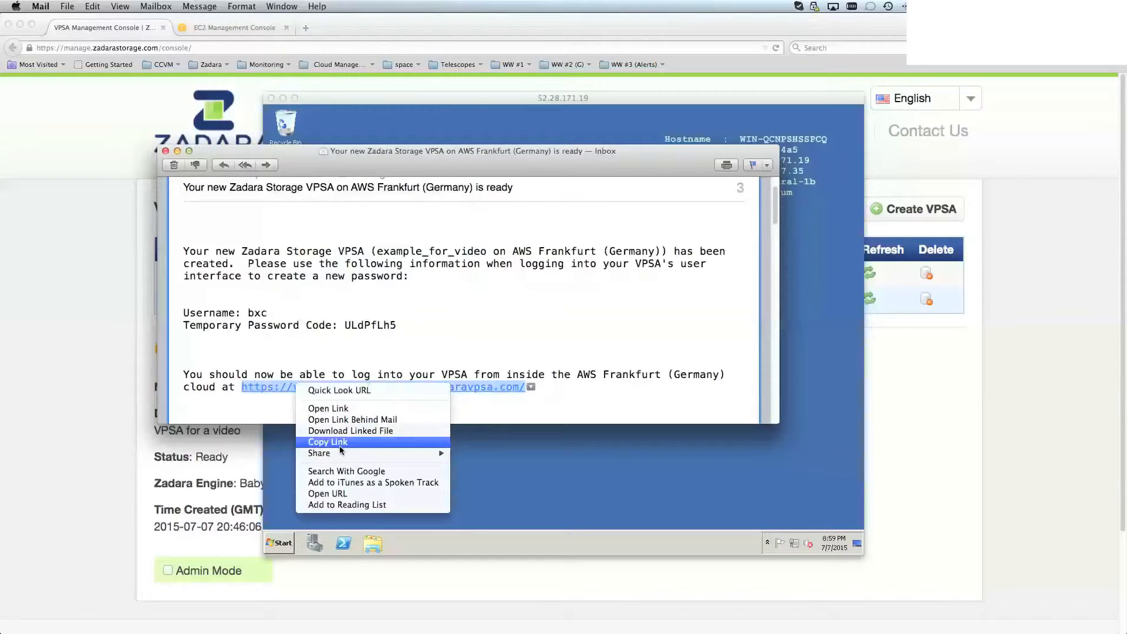
click(336, 444)
click(437, 477)
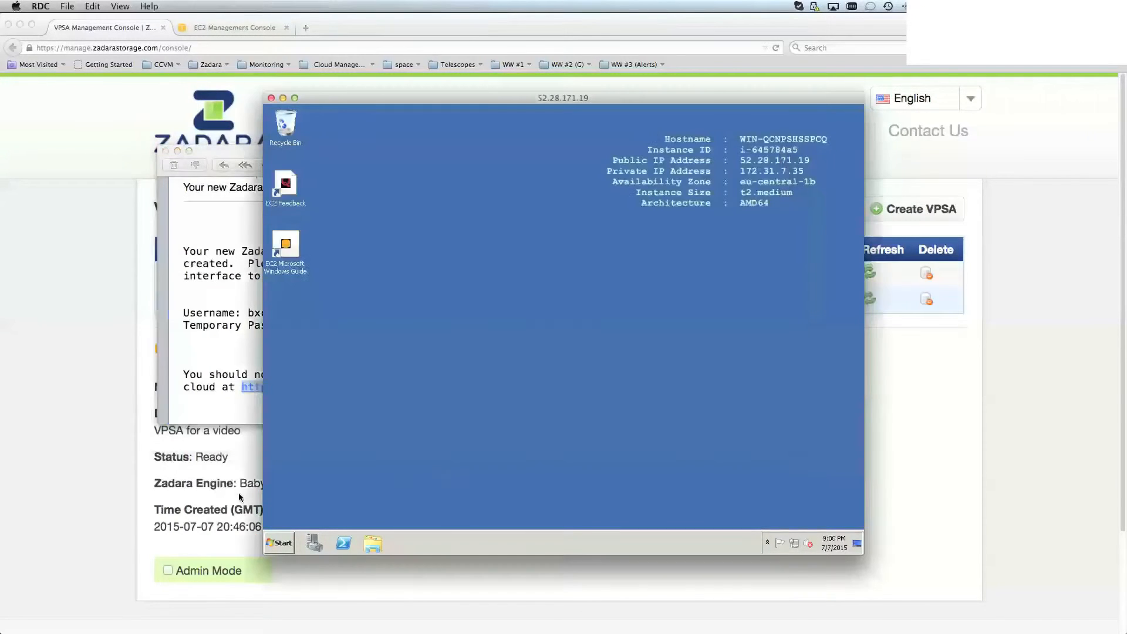
click(280, 542)
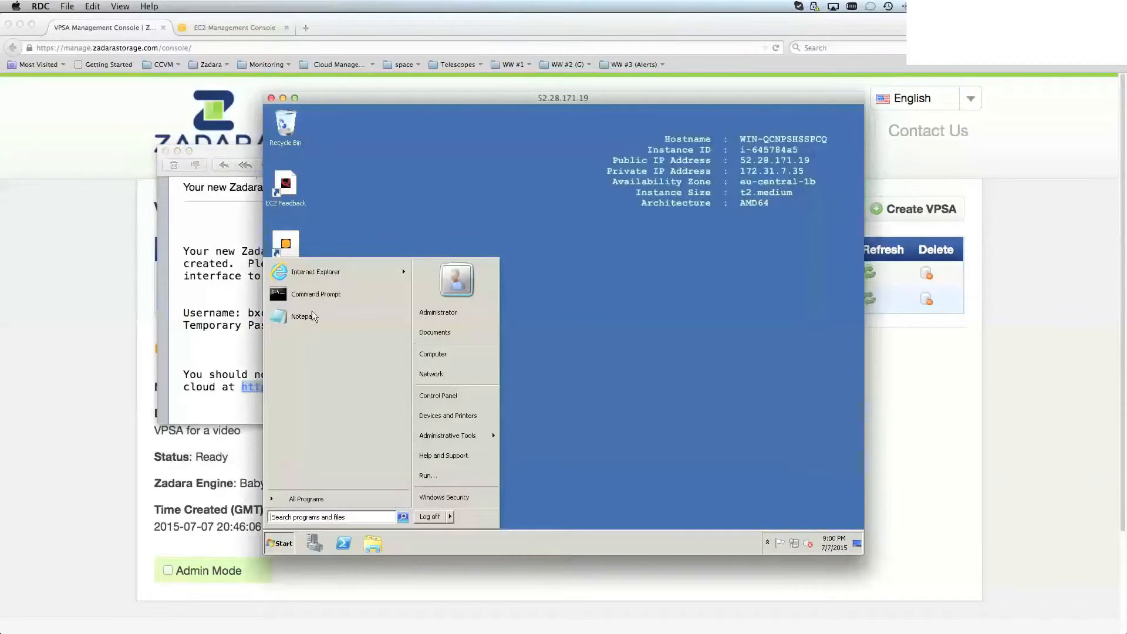
click(314, 273)
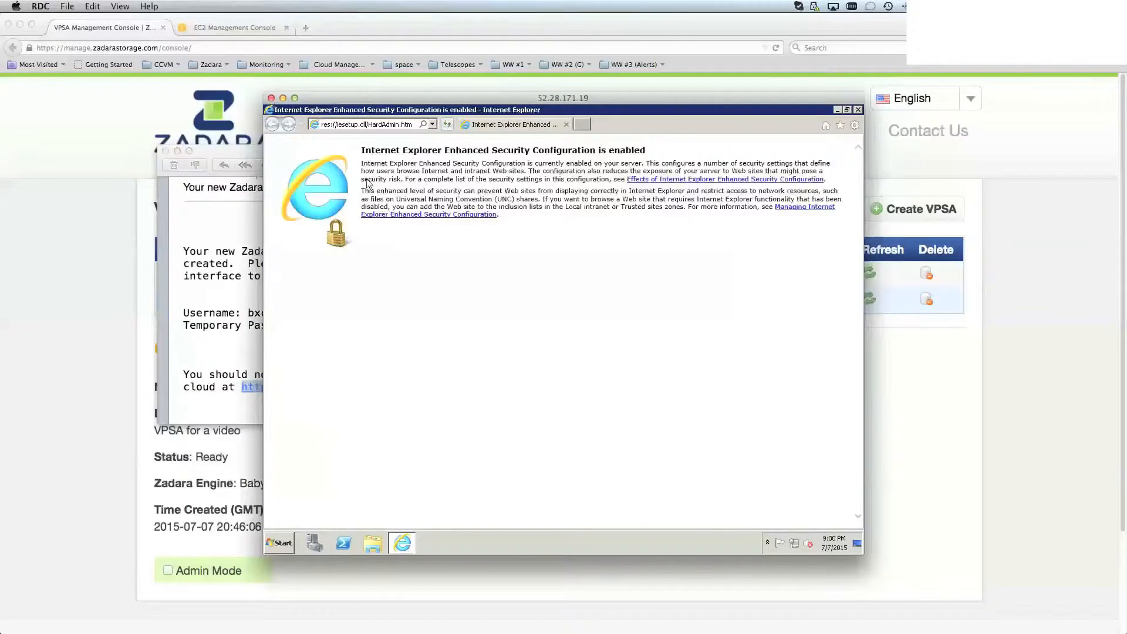
- Load the copied VPSA address, accept the secure connection alert and add the site to the trusted sites
click(366, 125)
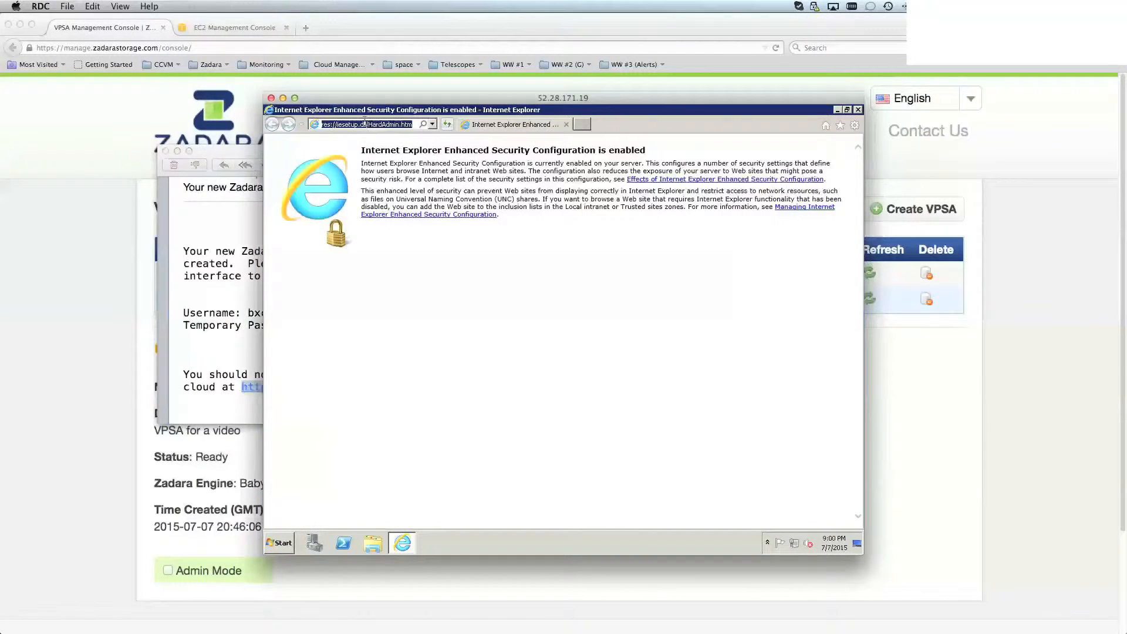
key(ctrl+v)
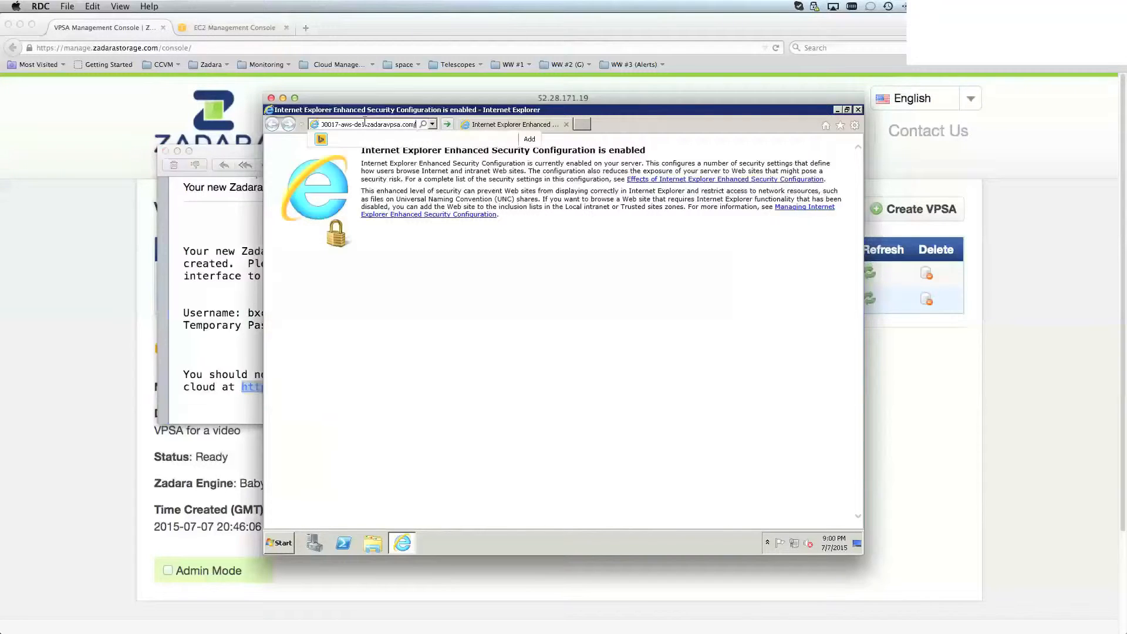
key(Return)
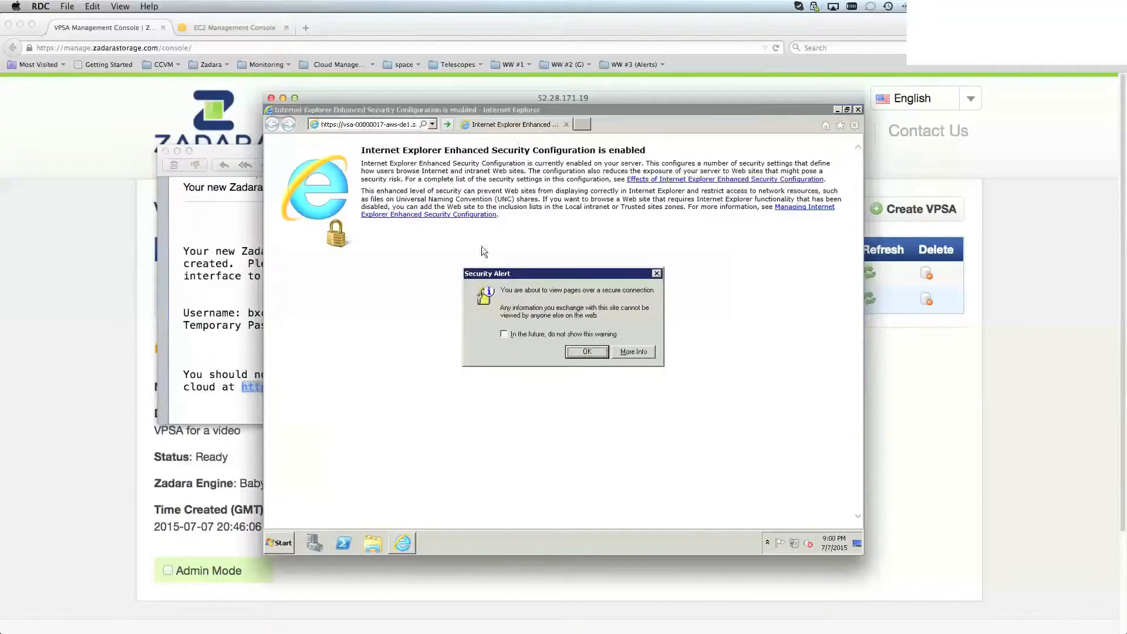
click(585, 351)
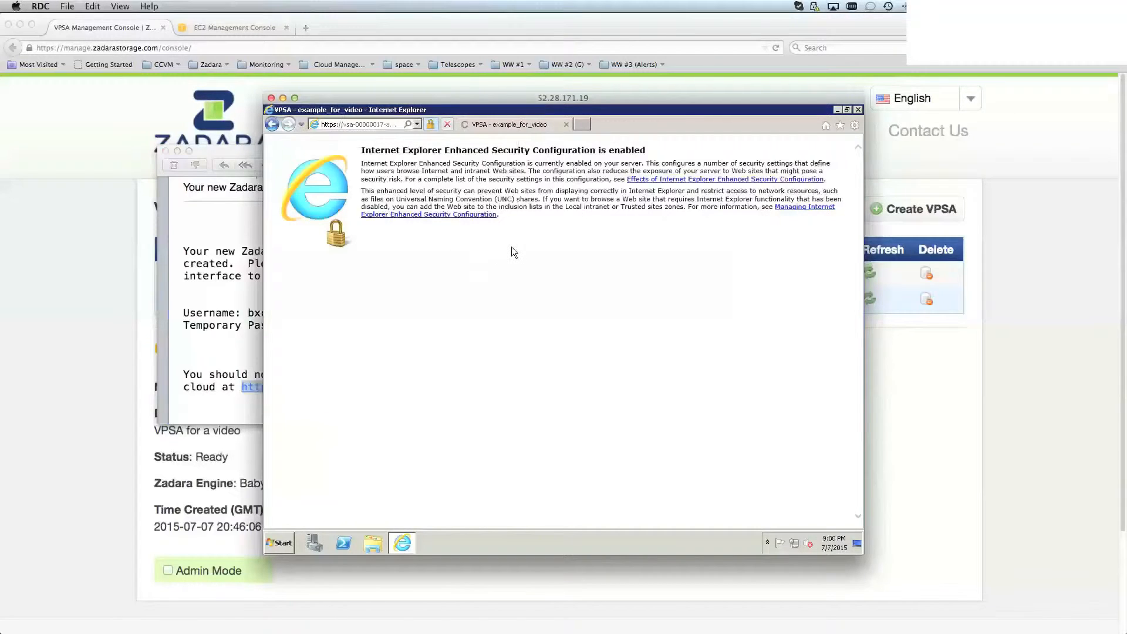
click(648, 333)
click(643, 300)
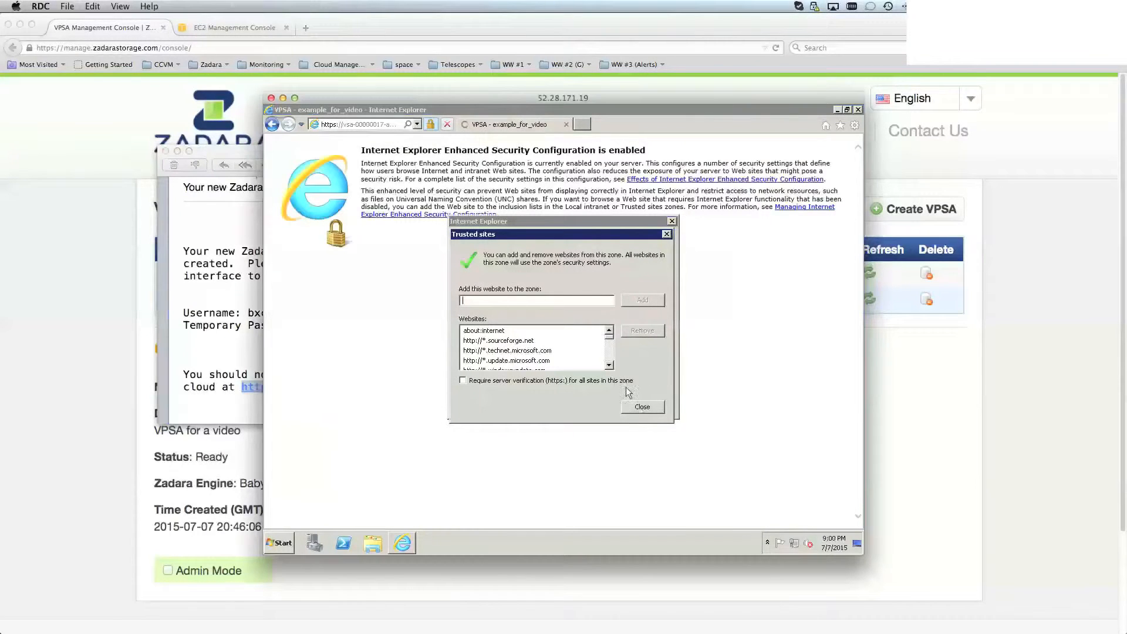
click(642, 407)
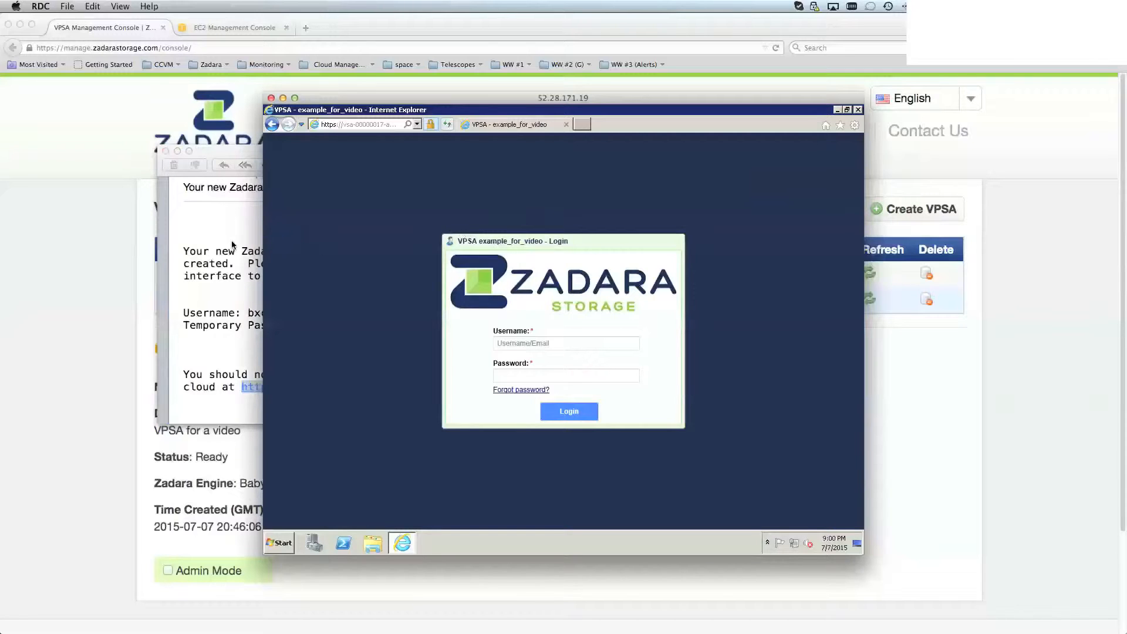
- Move the e-mail window aside and copy the temporary password code from the message
click(223, 154)
drag(223, 154, 137, 159)
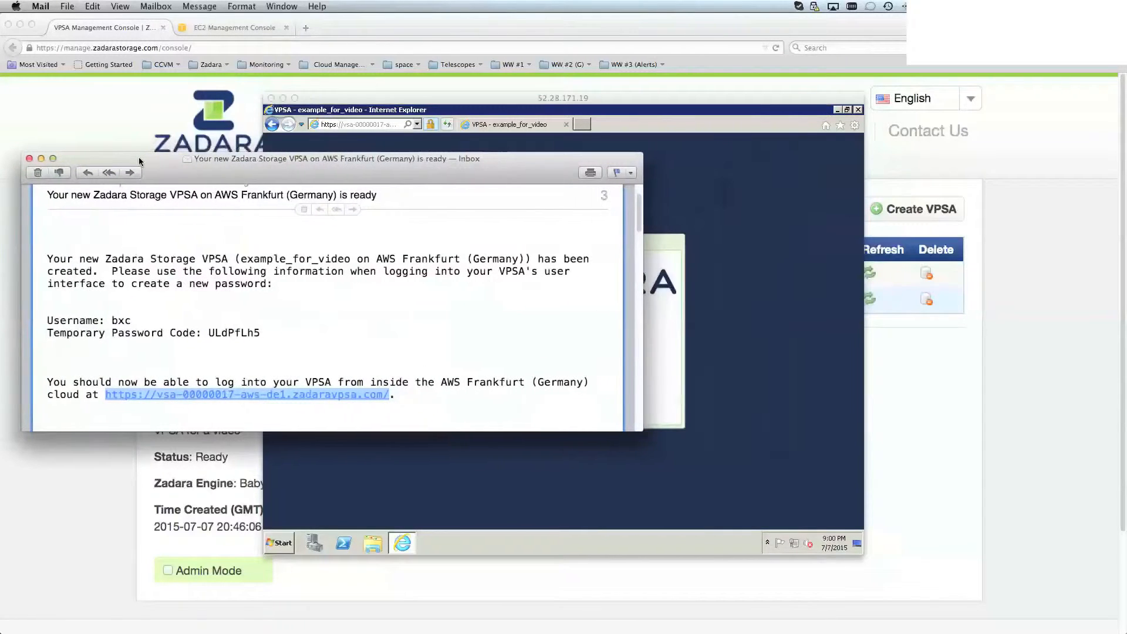
click(228, 324)
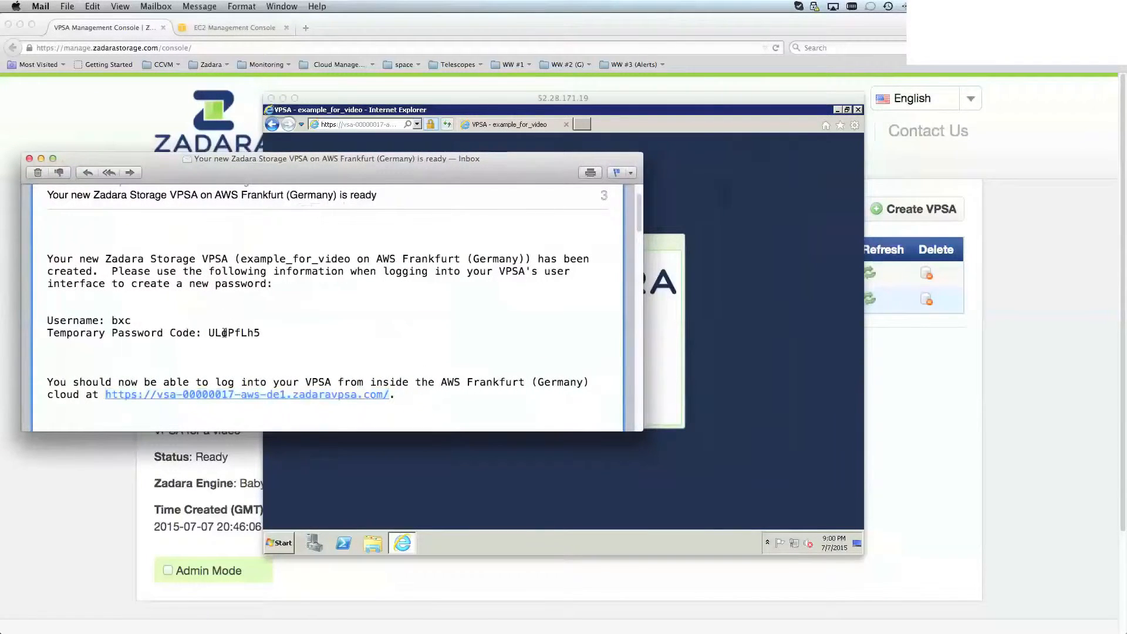
double_click(224, 332)
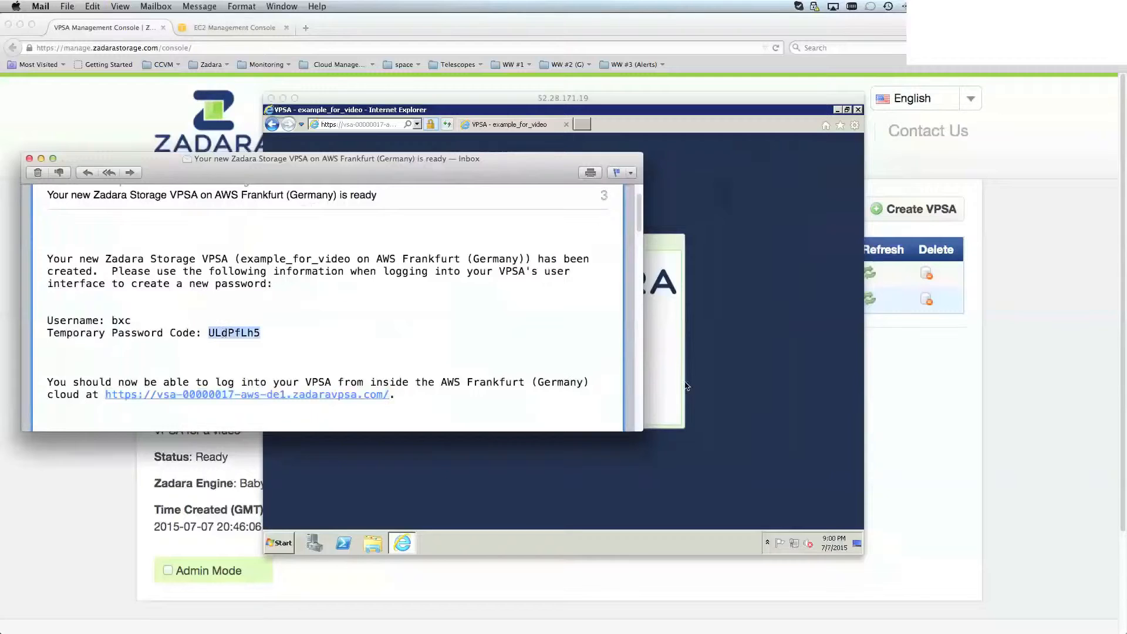
- Log in to the VPSA in the remote session with the e-mailed username and the temporary password code
click(663, 366)
click(550, 341)
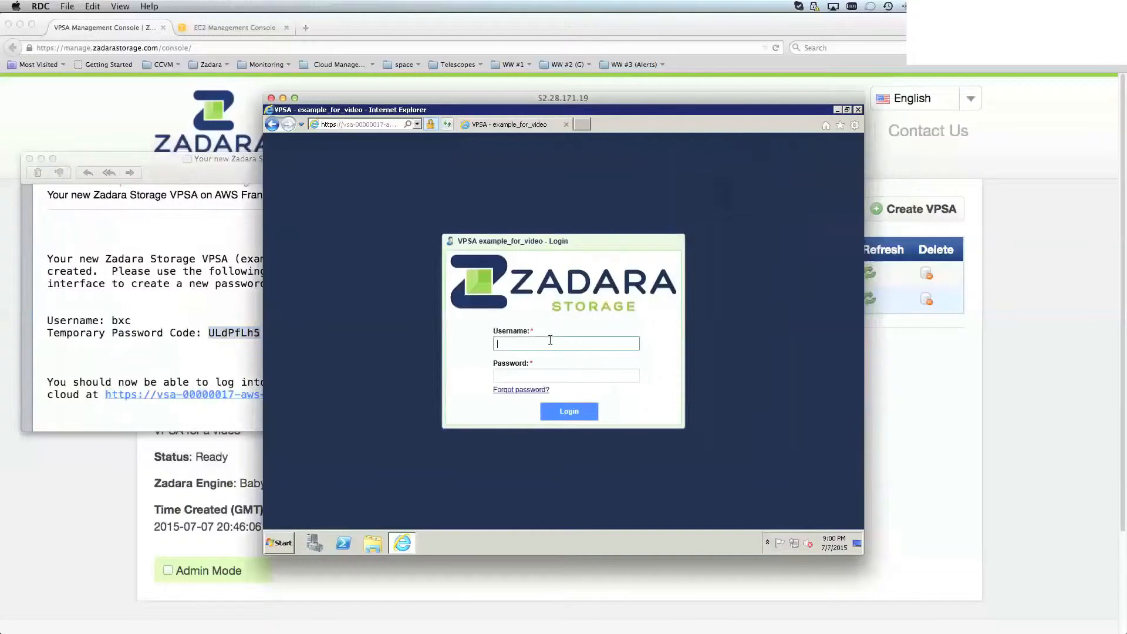
text(bxc)
key(Tab)
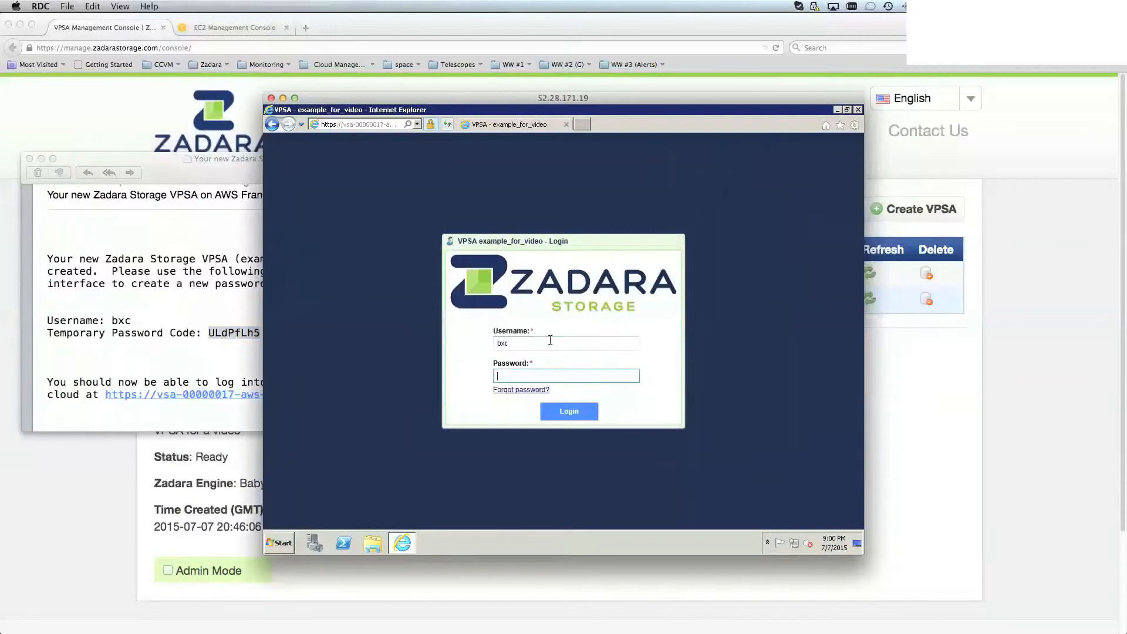
key(ctrl+v)
click(568, 412)
- Enter the new VPSA password in both password fields, submit the change and acknowledge the result
click(535, 310)
text(******)
key(Tab)
text(******)
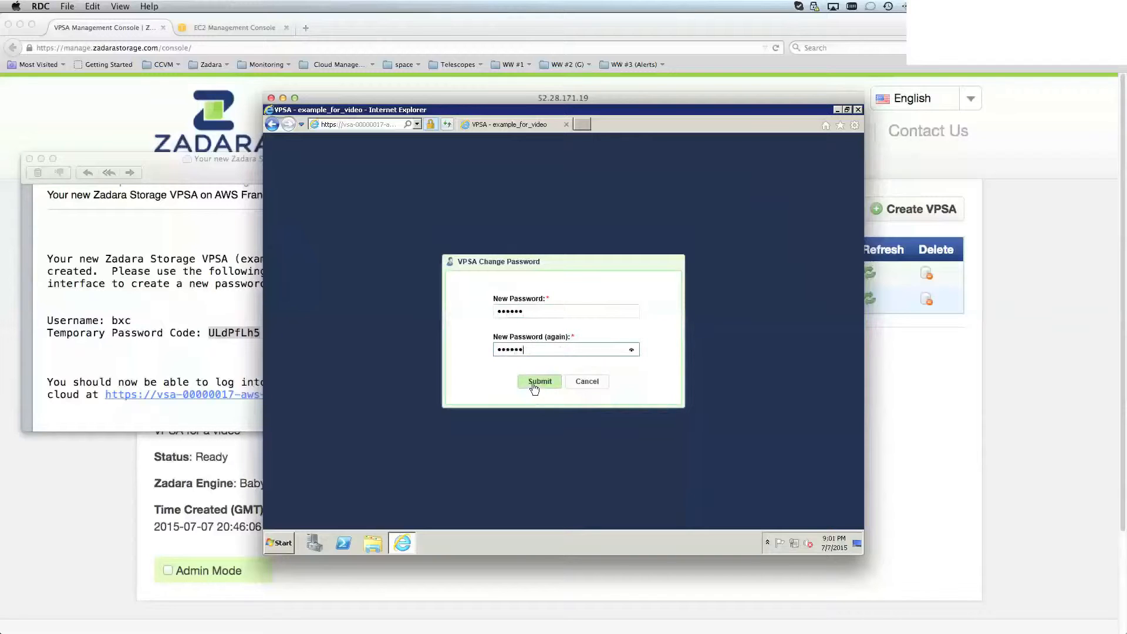
click(534, 382)
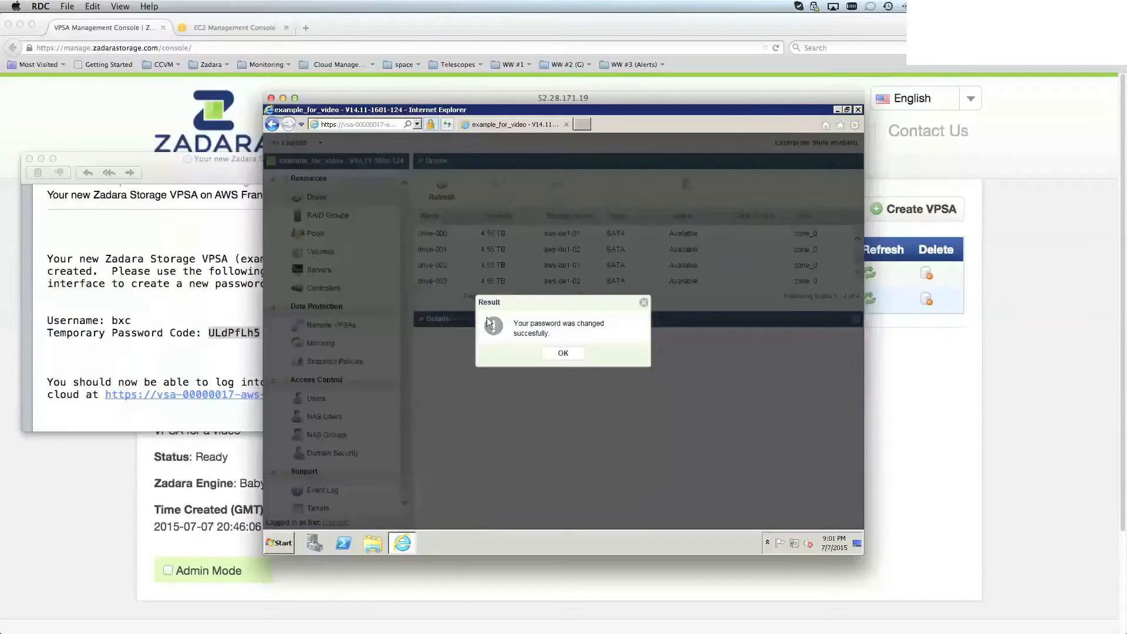
click(555, 351)
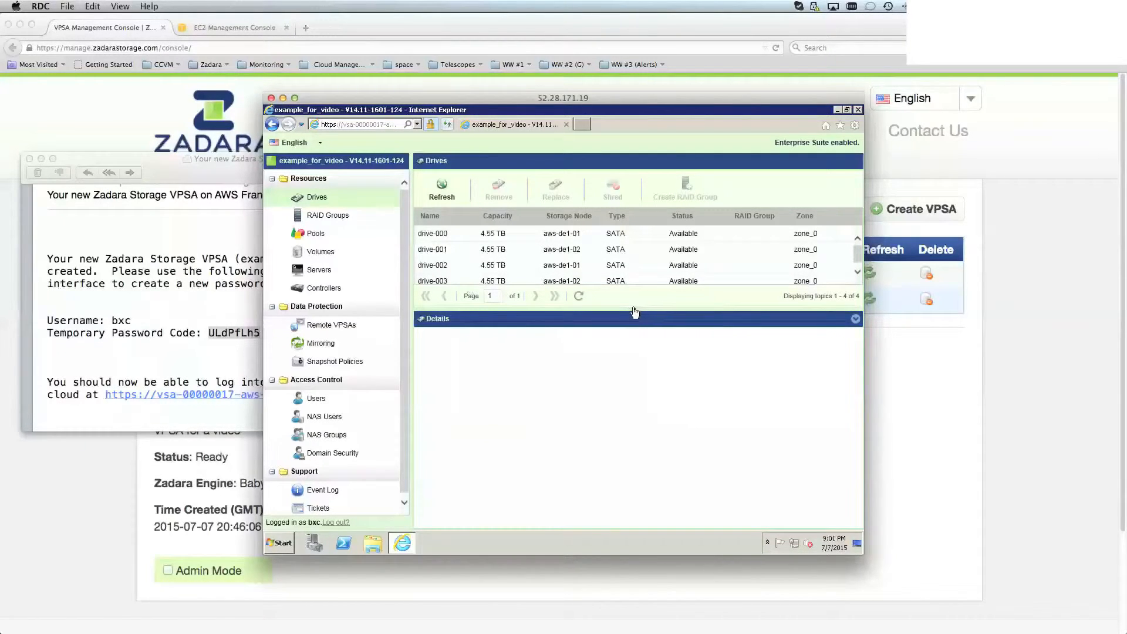
- Enlarge the Drives list above the details area and switch the remote desktop session to full screen
drag(623, 308, 620, 337)
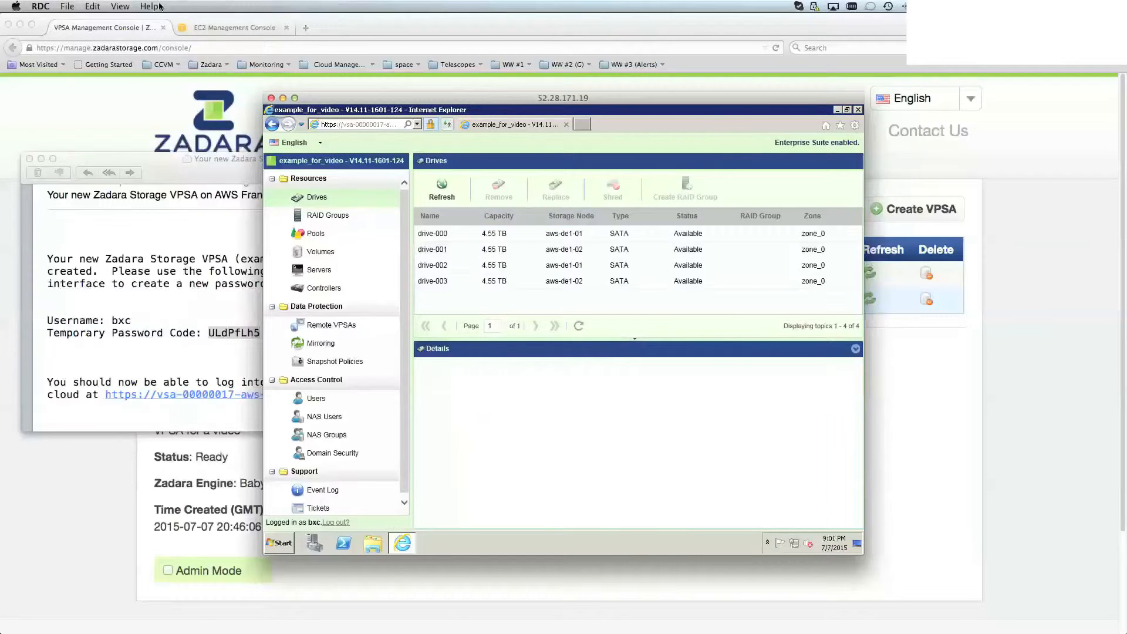
click(120, 7)
click(139, 31)
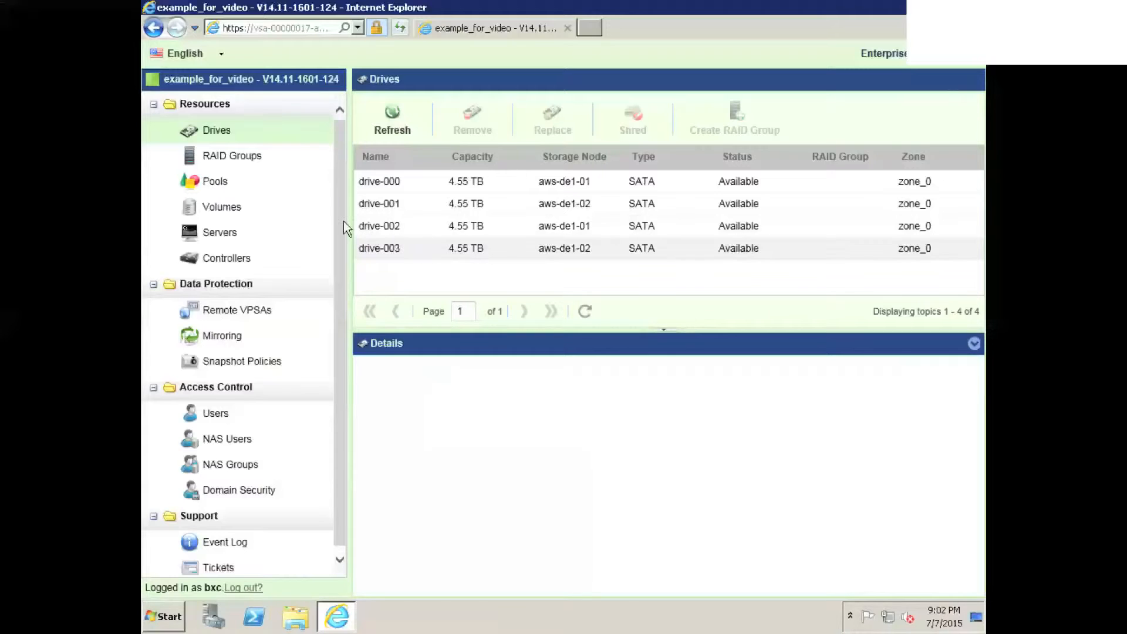
- Create a two-way RAID1 group named rg1 from drive-000 and drive-001
click(254, 157)
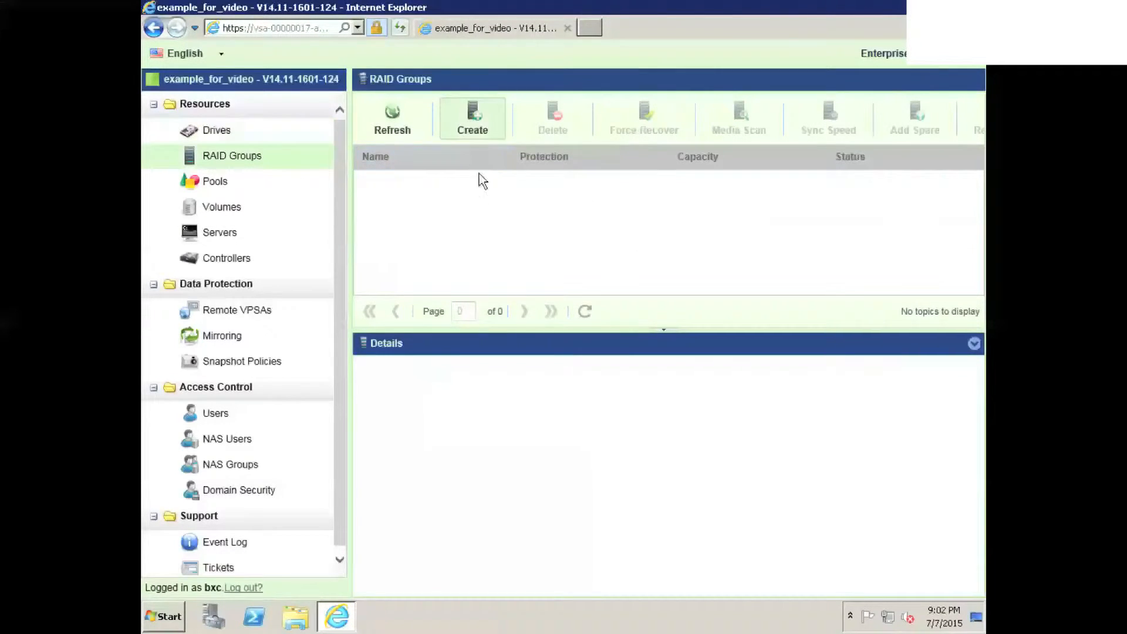
click(472, 121)
click(488, 246)
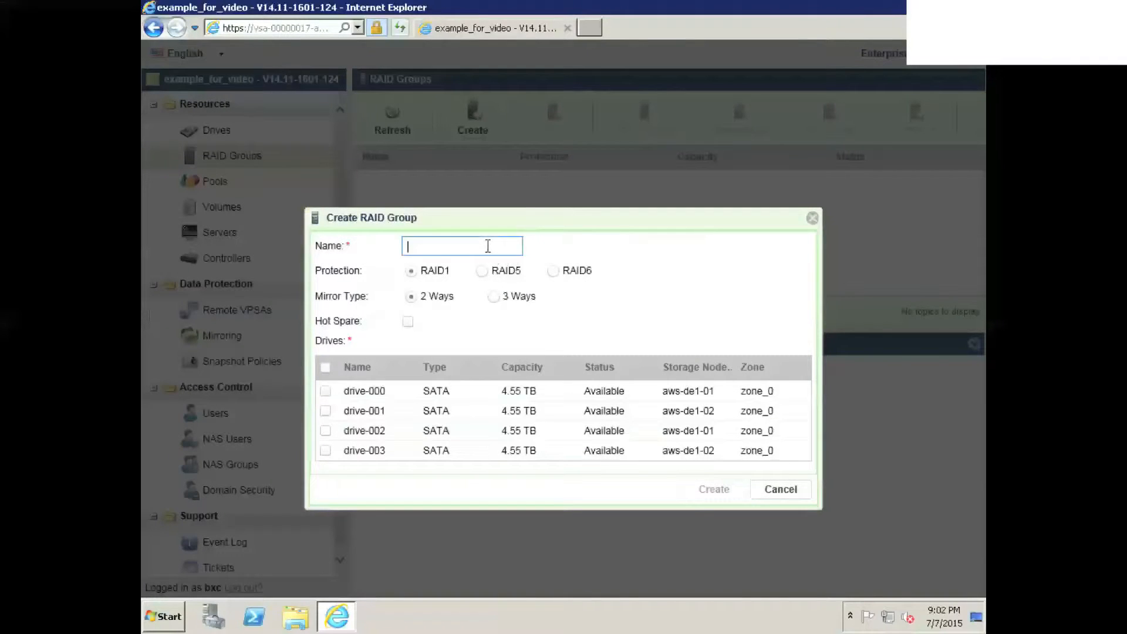
text(rg1)
click(325, 391)
click(326, 411)
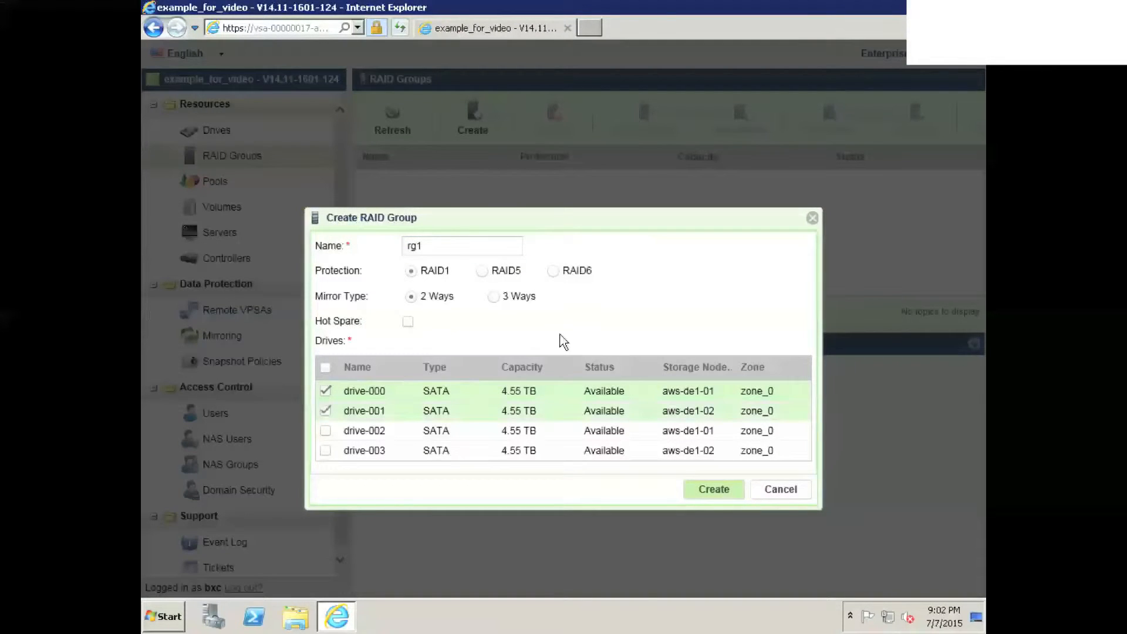
click(705, 491)
click(535, 439)
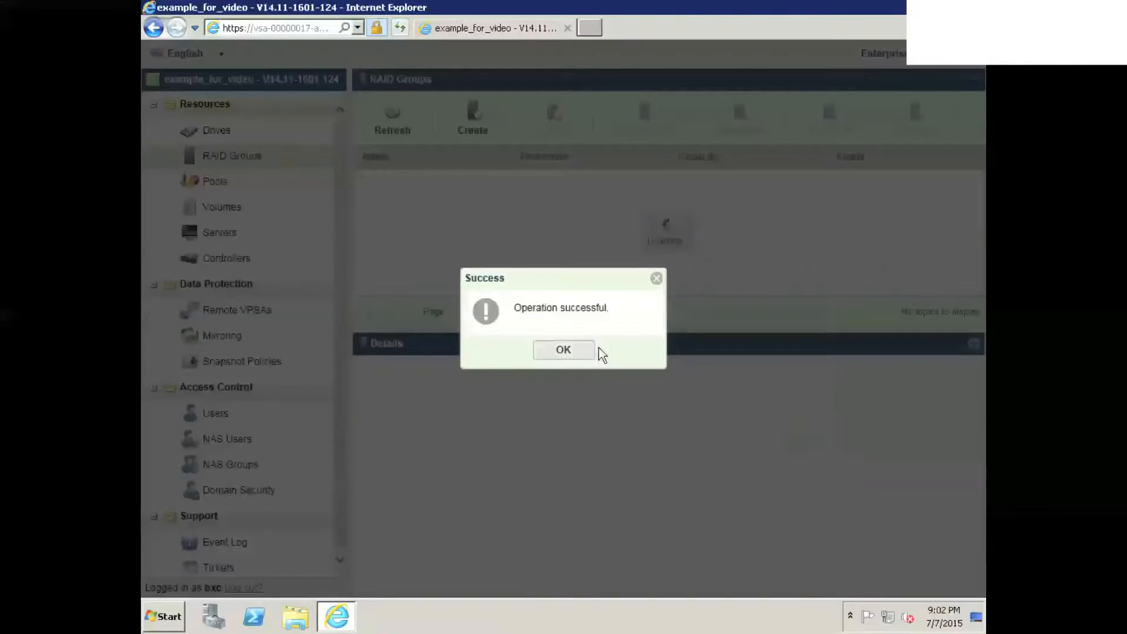
click(568, 349)
- Create a second two-way RAID1 group named rg2 from drive-002 and drive-003
click(472, 120)
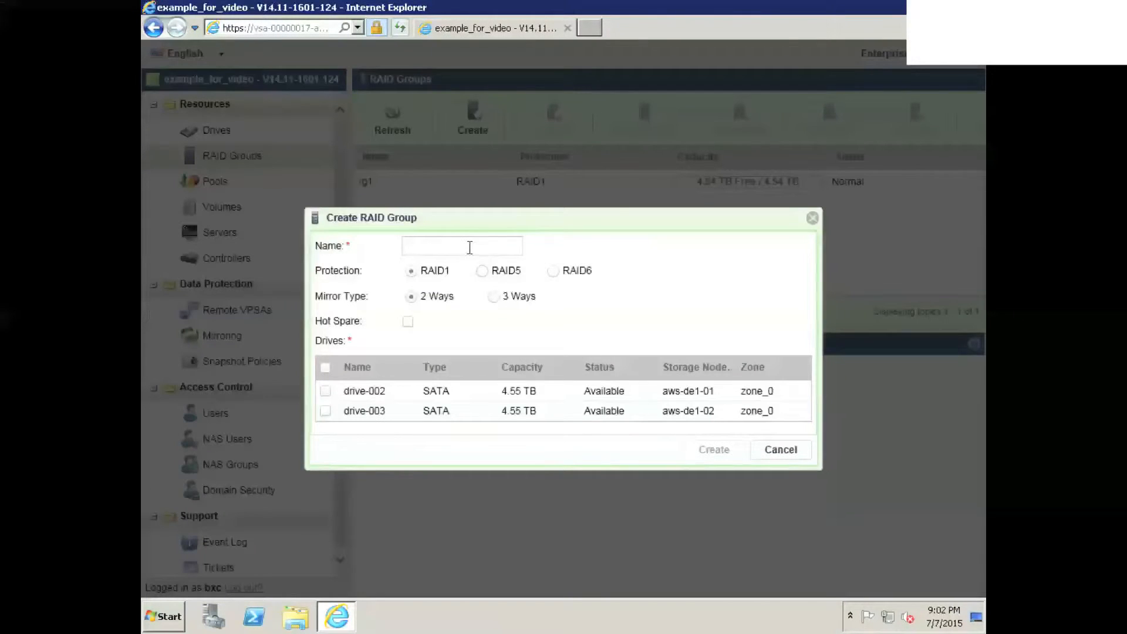
click(470, 247)
text(rg2)
click(325, 368)
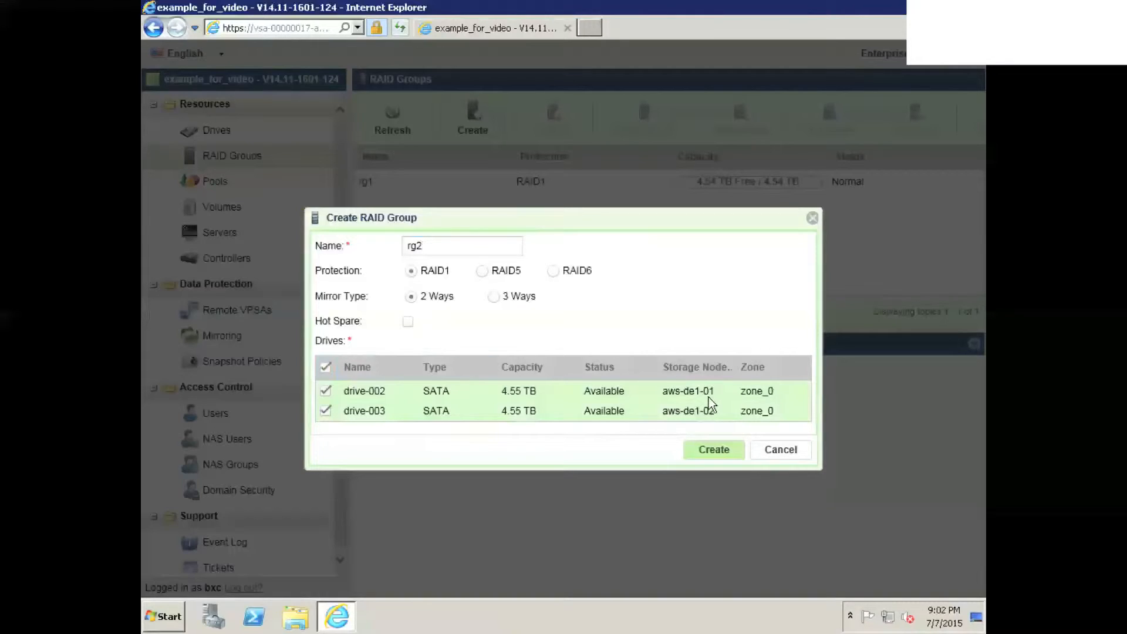
click(716, 453)
click(550, 439)
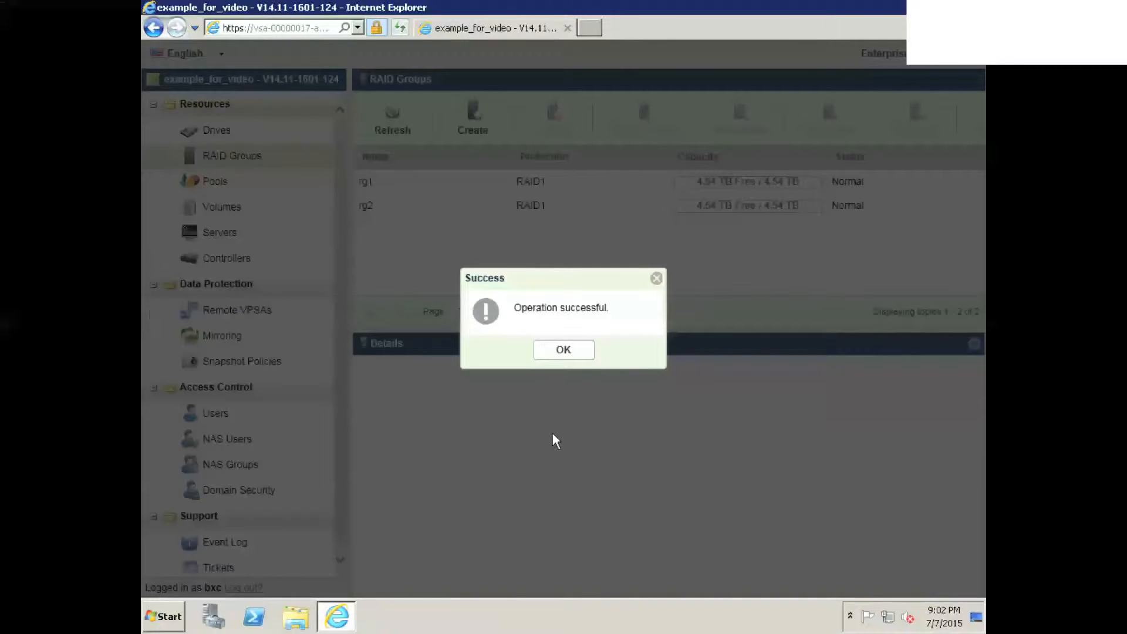
click(549, 352)
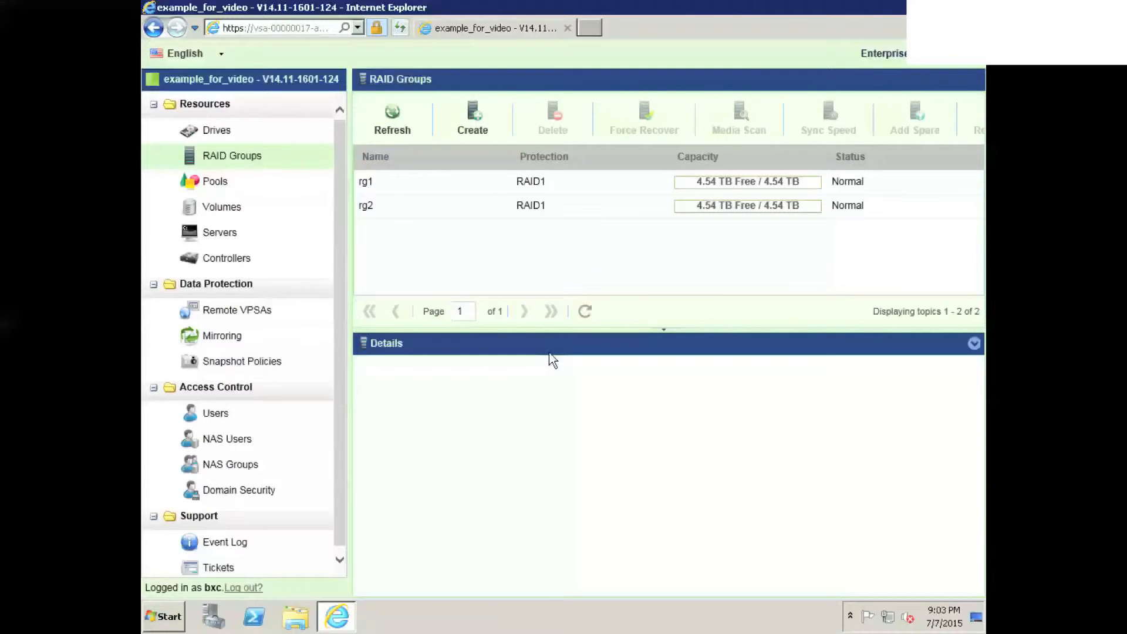
- Start a new storage pool named pool that uses both RAID groups, rg1 and rg2
click(244, 182)
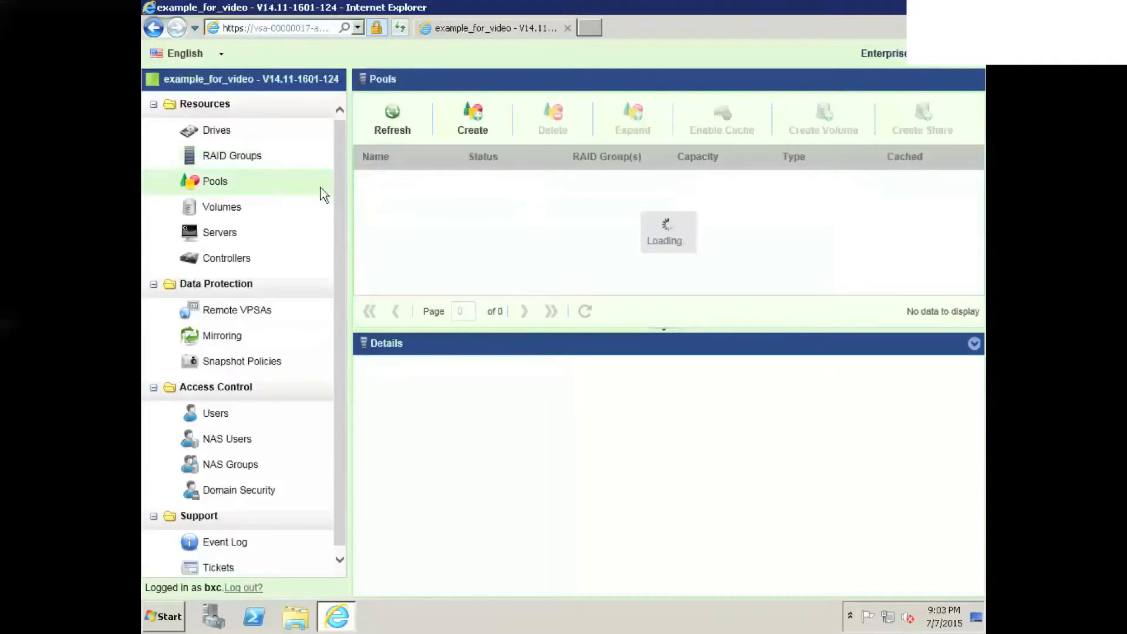
click(459, 134)
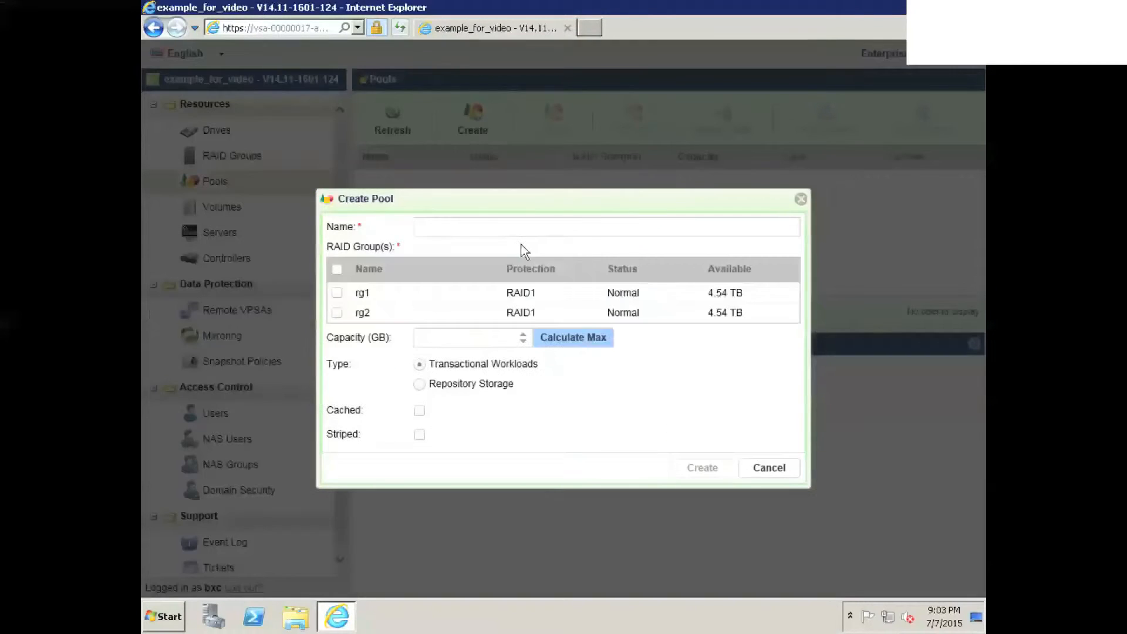
click(430, 228)
text(pool)
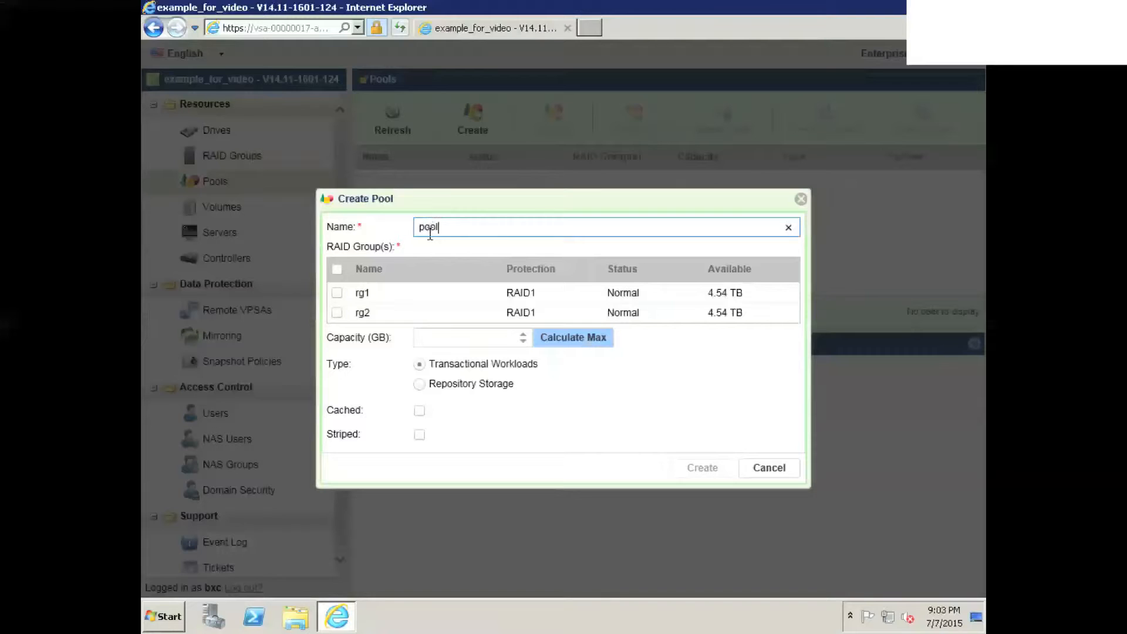
click(337, 269)
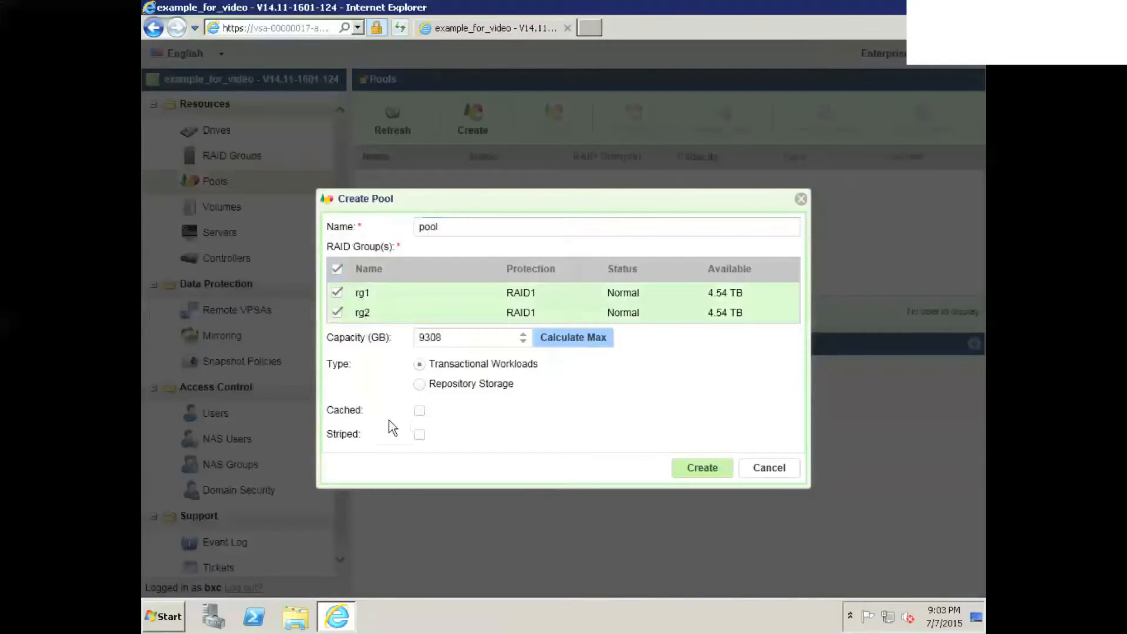
- Make the pool striped with the Repository Storage type and create it
click(419, 435)
click(420, 385)
click(710, 467)
click(546, 394)
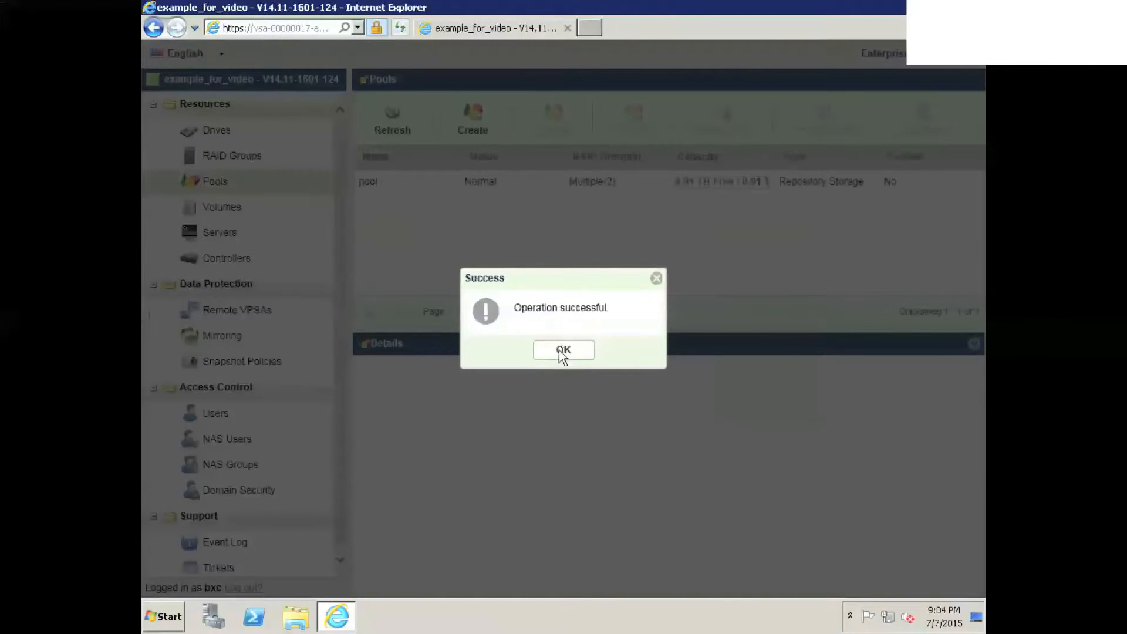
click(559, 350)
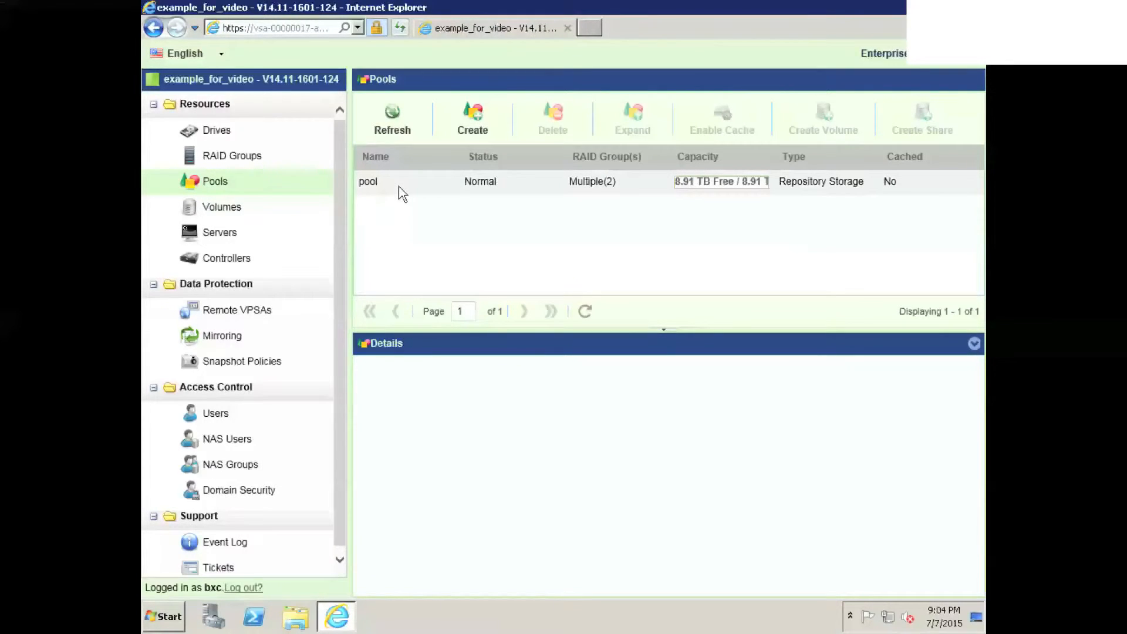
- Start a new NAS share volume named example with a capacity of 500 GB
click(303, 206)
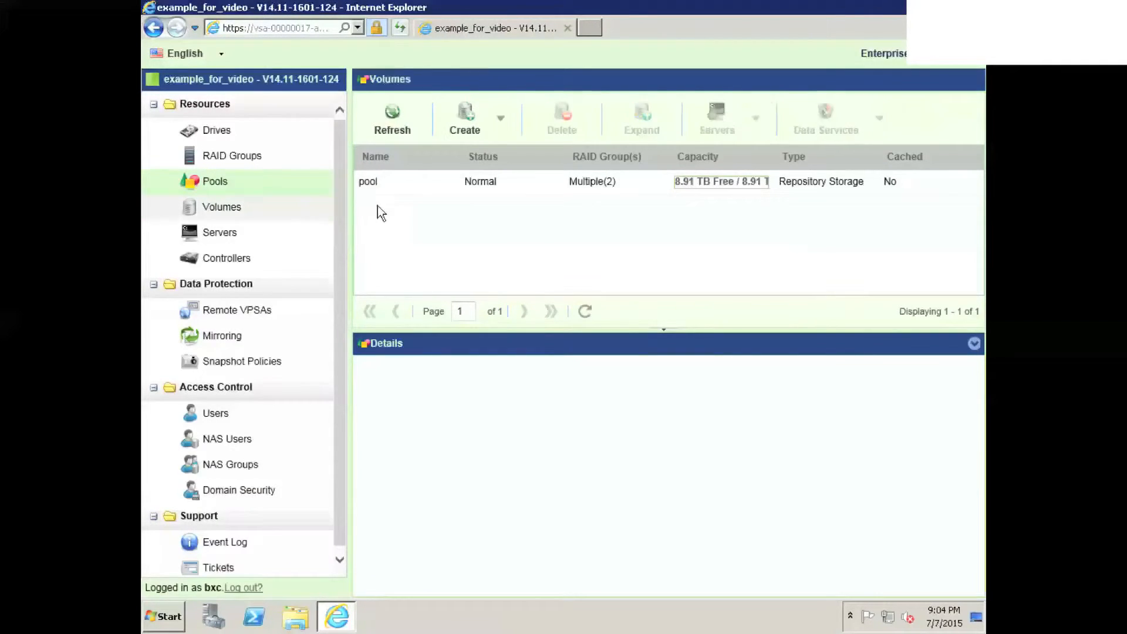
click(500, 120)
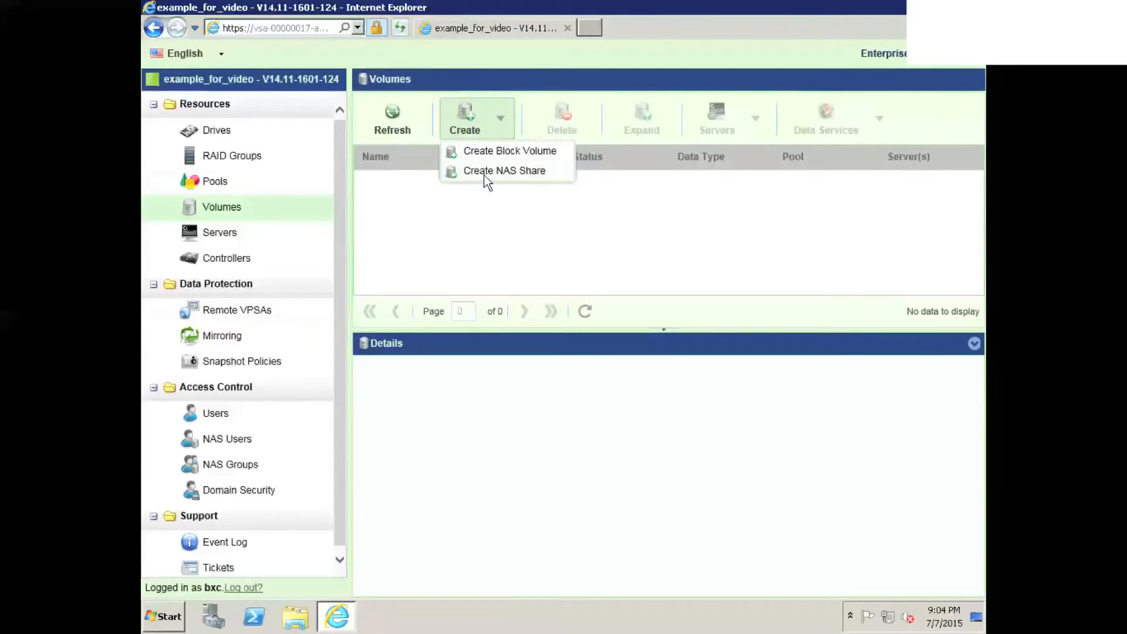
click(504, 170)
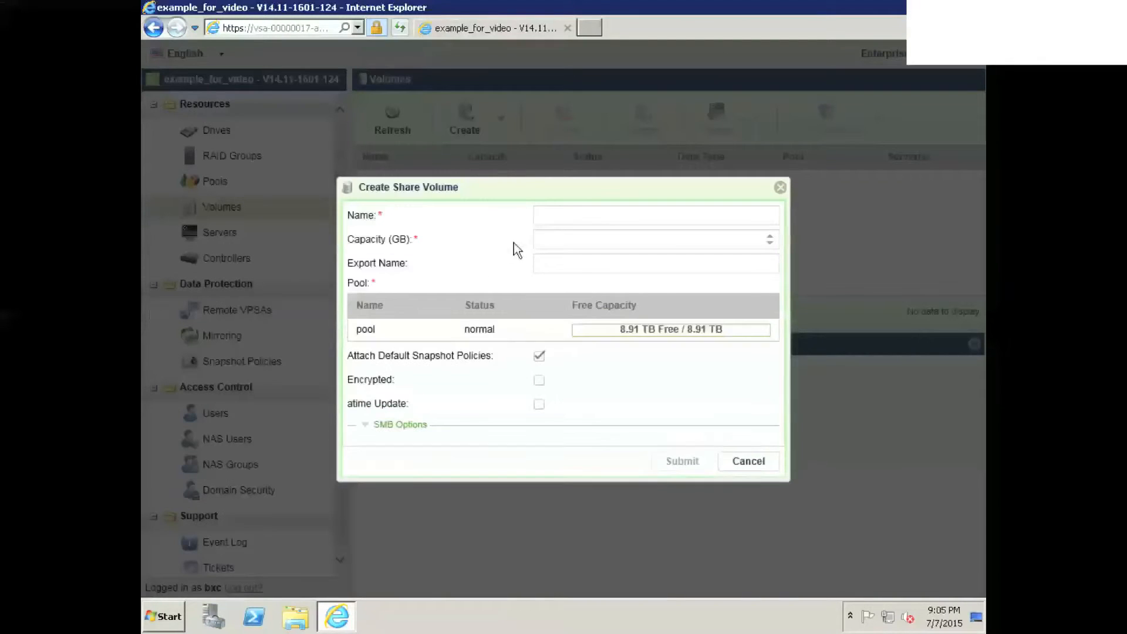
click(576, 217)
text(exmple)
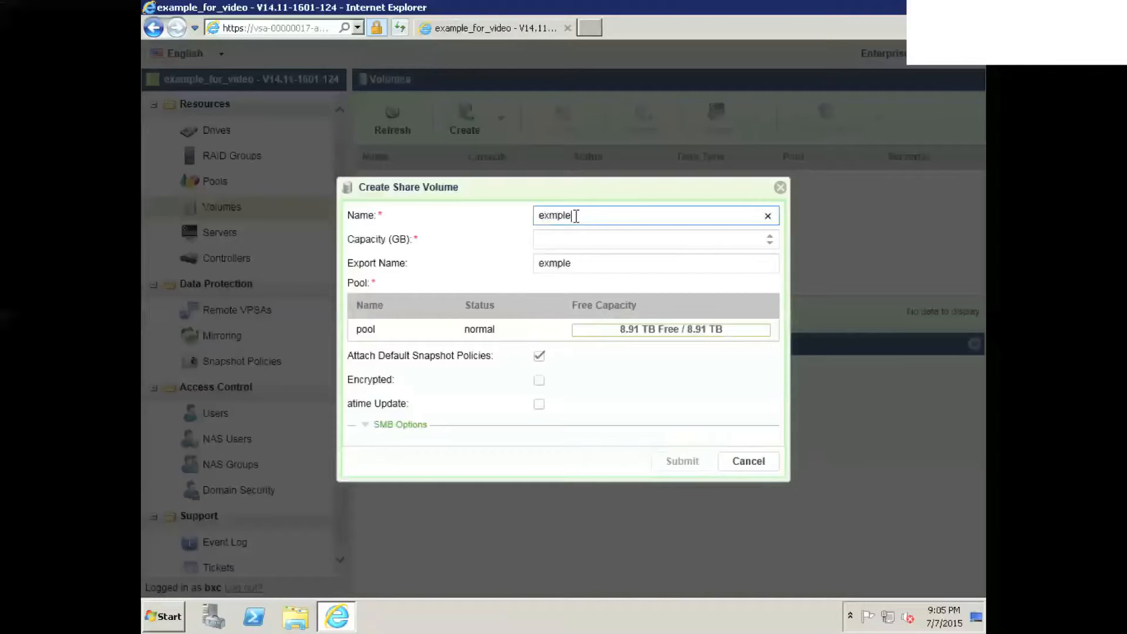
key(BackSpace)
key(BackSpace)
key(BackSpace)
key(BackSpace)
text(ample)
click(564, 240)
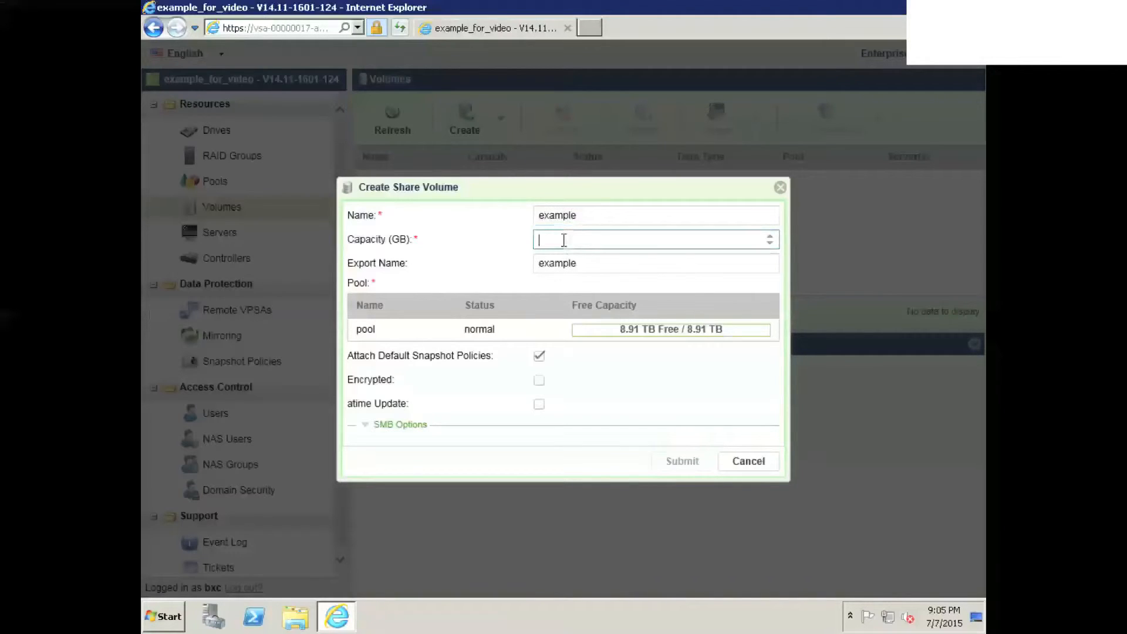
text(500)
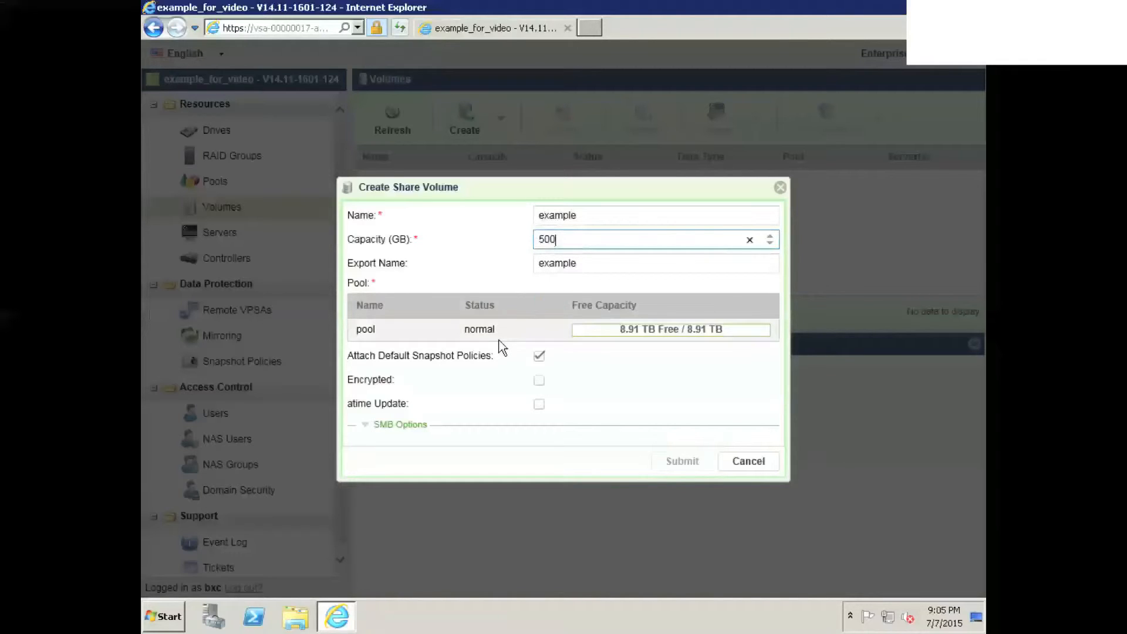
- Allow SMB guest access on the new share, place it in the storage pool named pool, and create it
click(365, 428)
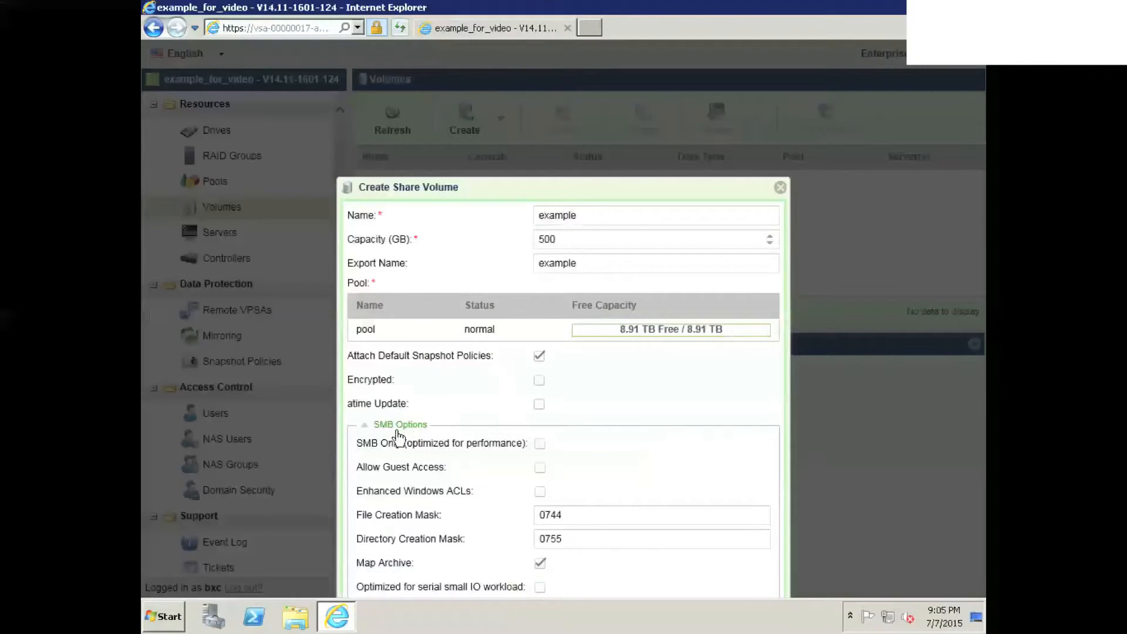
click(540, 468)
drag(521, 93, 520, 95)
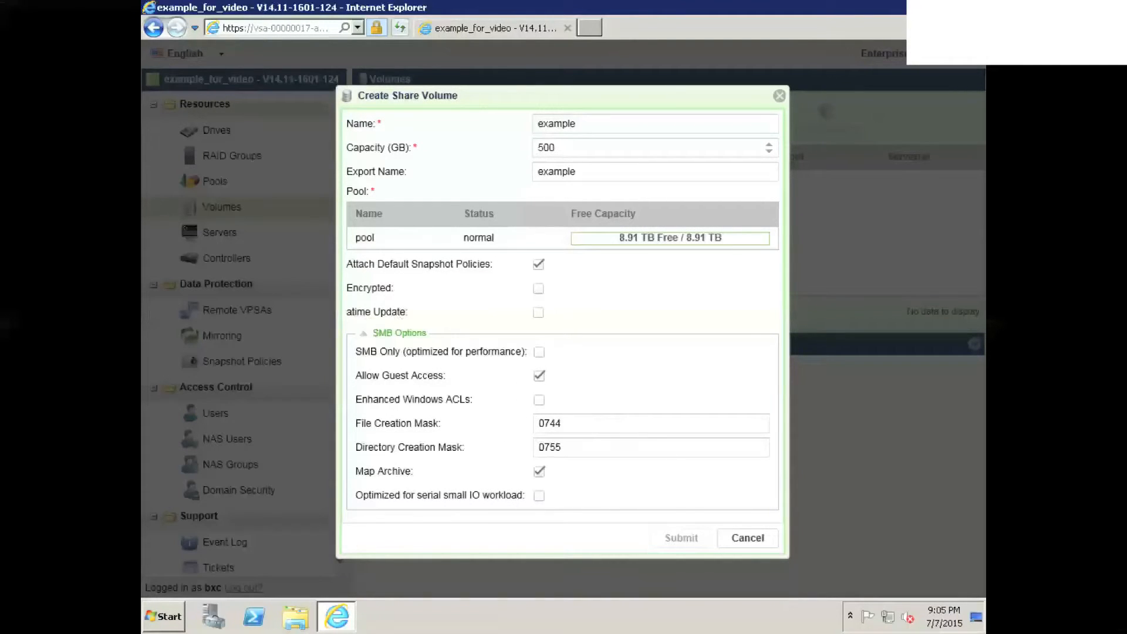
click(421, 240)
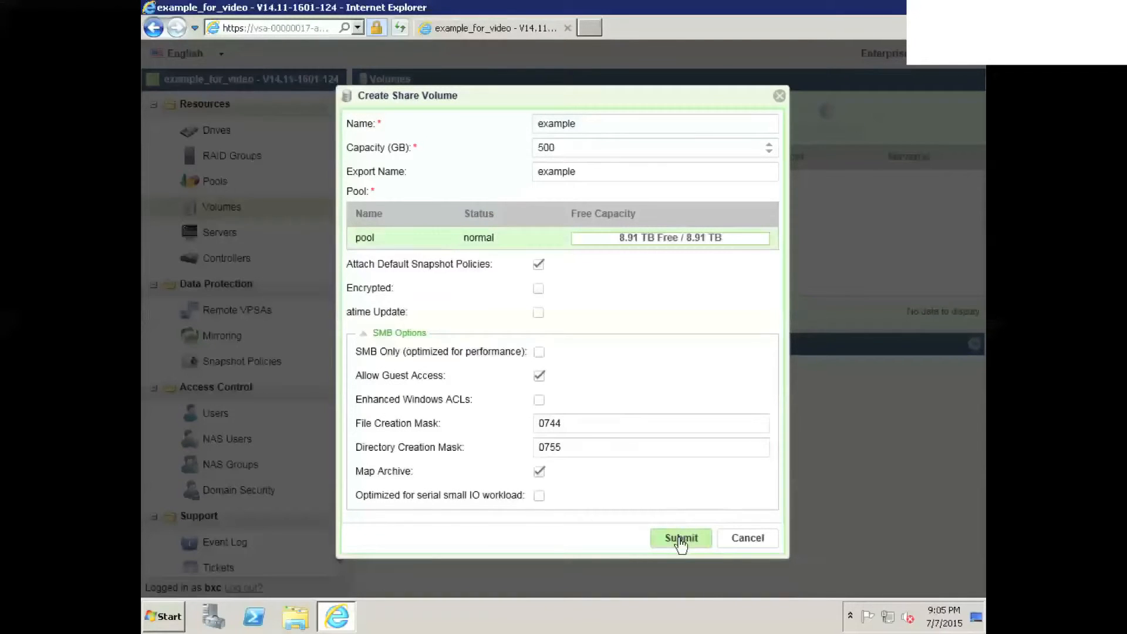
click(680, 541)
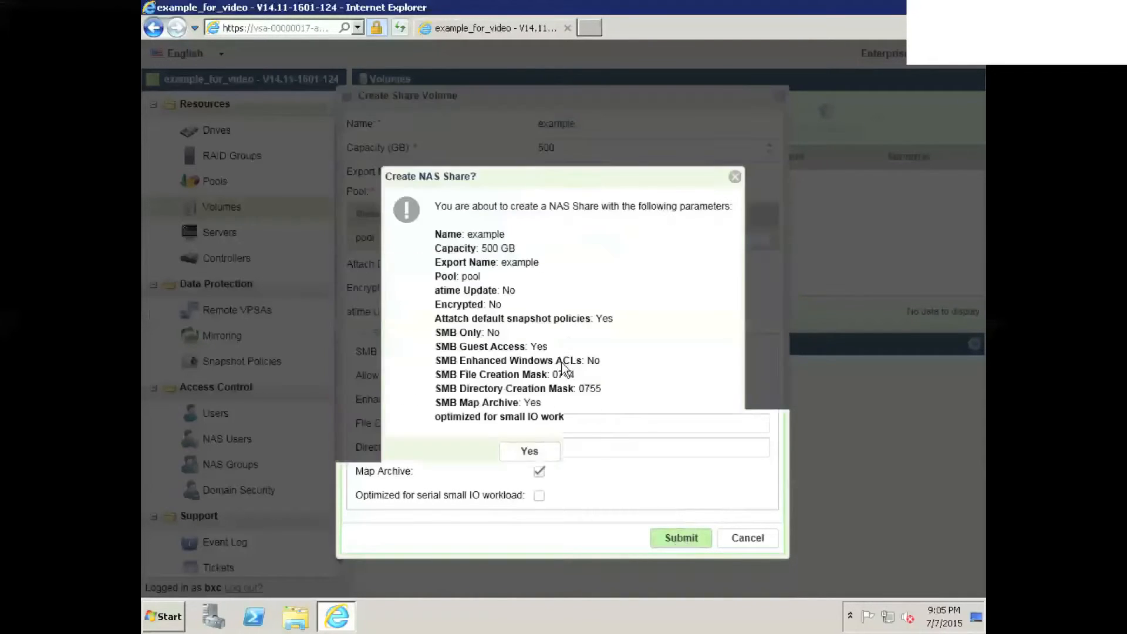
click(519, 453)
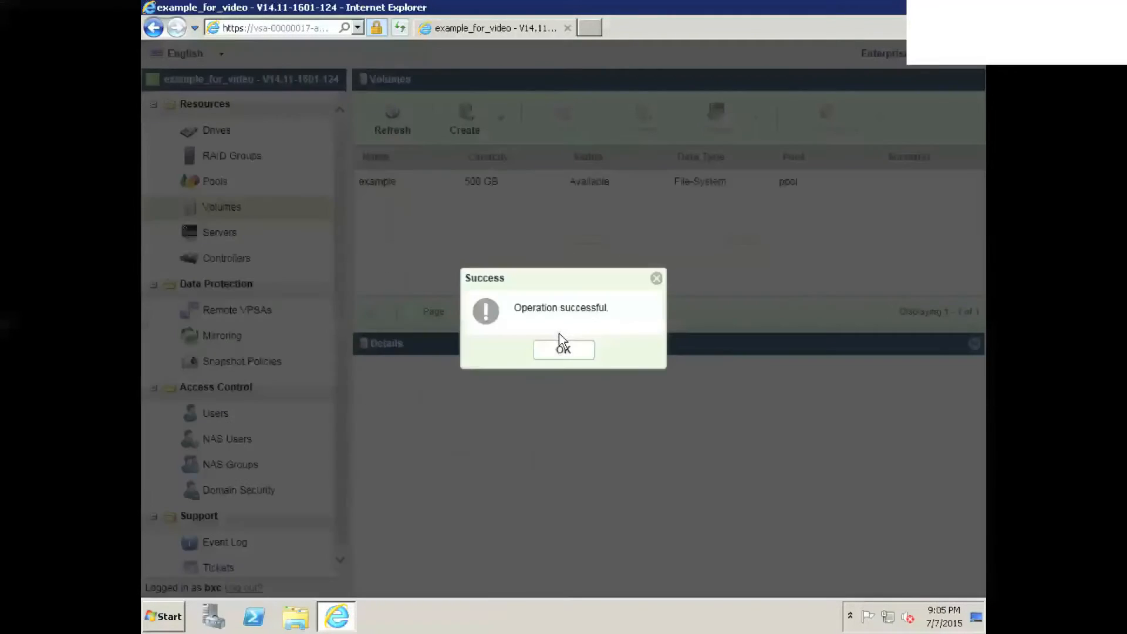
click(564, 350)
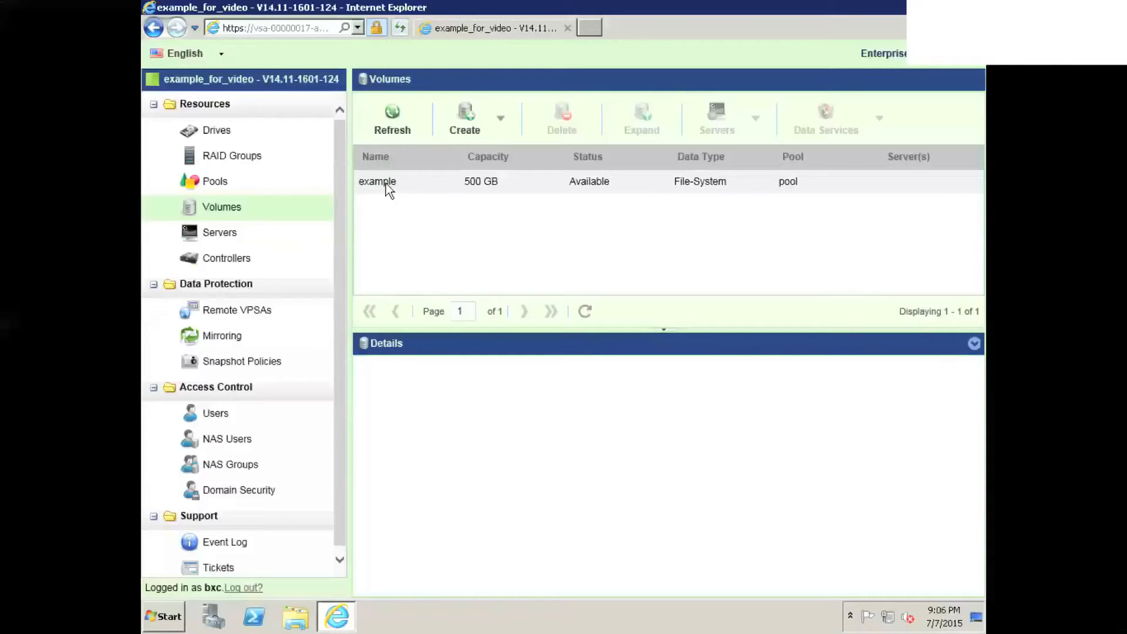
- Start adding a server to the VPSA with the automatic connection method
click(233, 235)
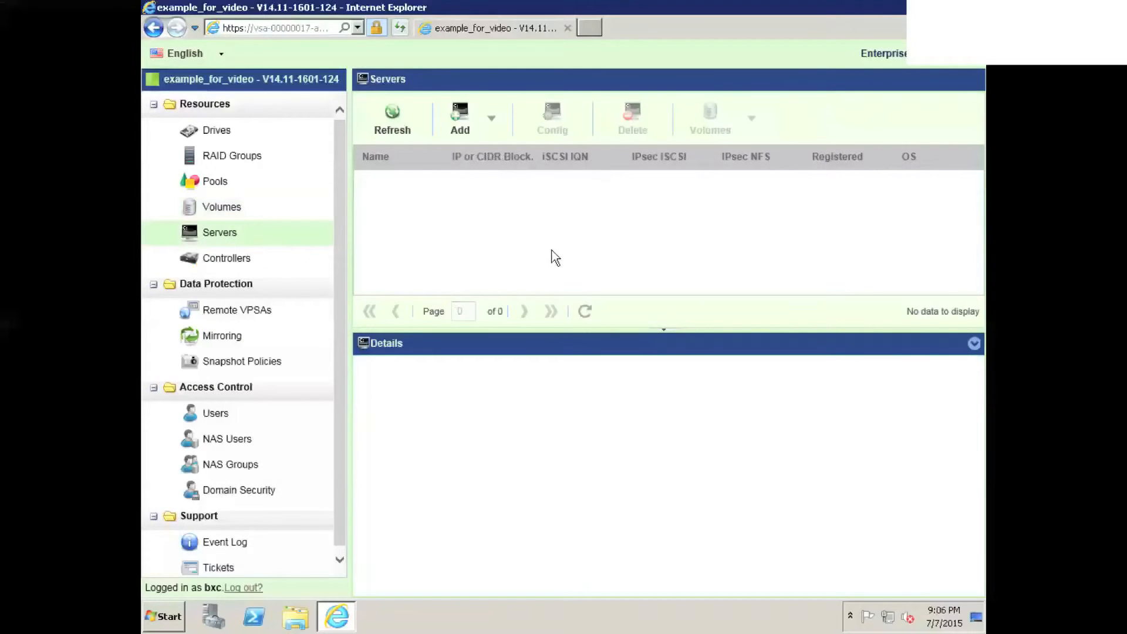
click(492, 125)
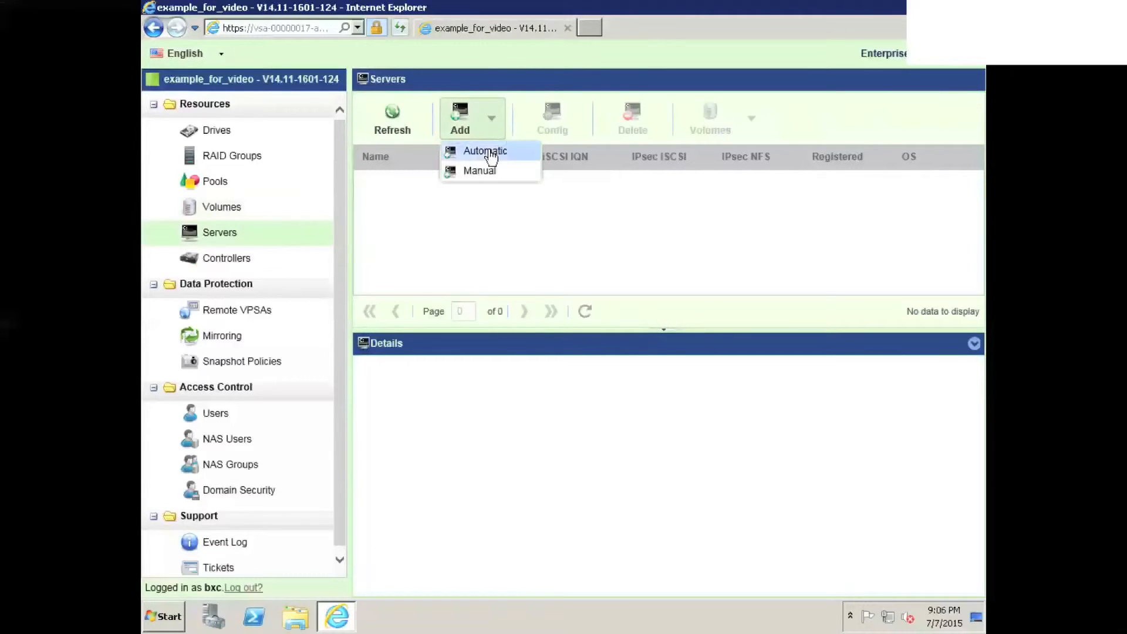
click(506, 170)
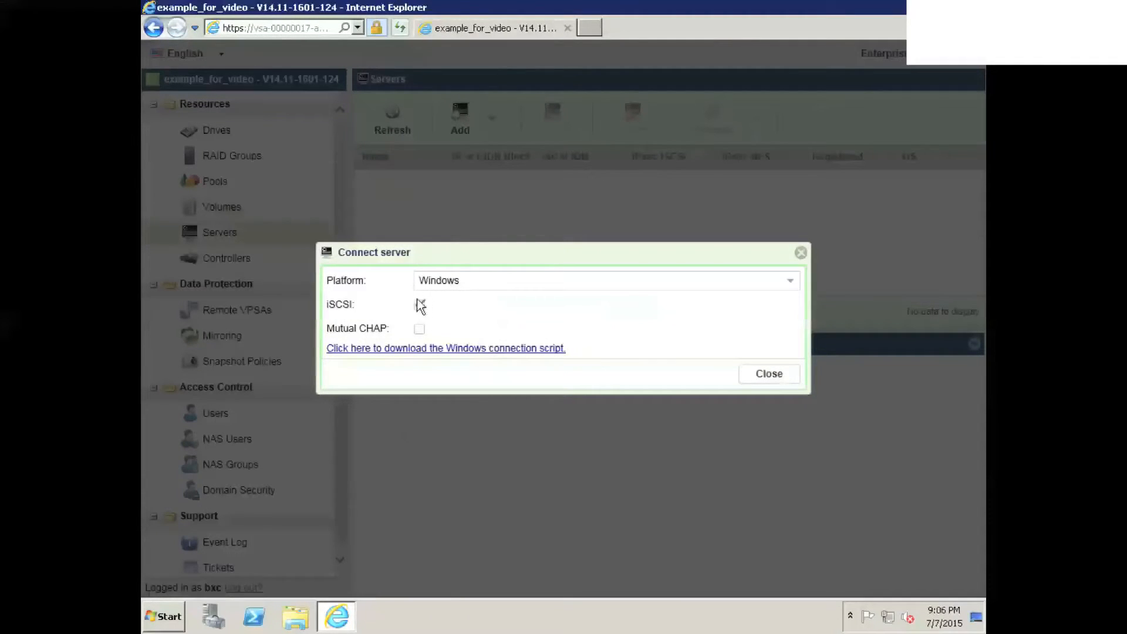
- Check the connection instructions offered for the Linux platform, and return the platform to Windows
click(429, 283)
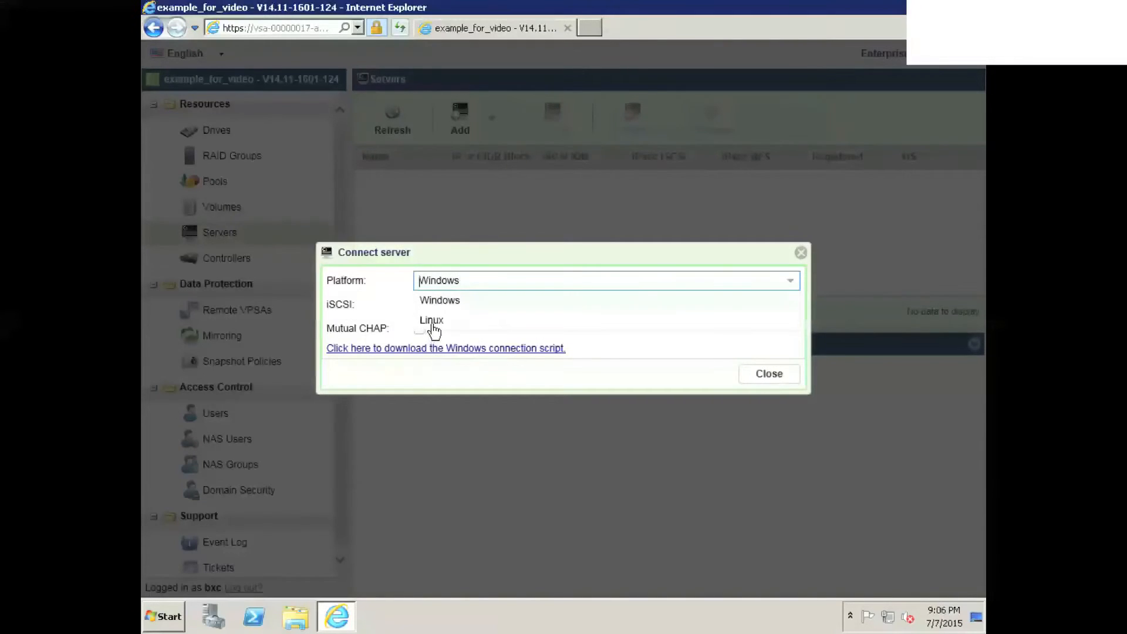
click(498, 322)
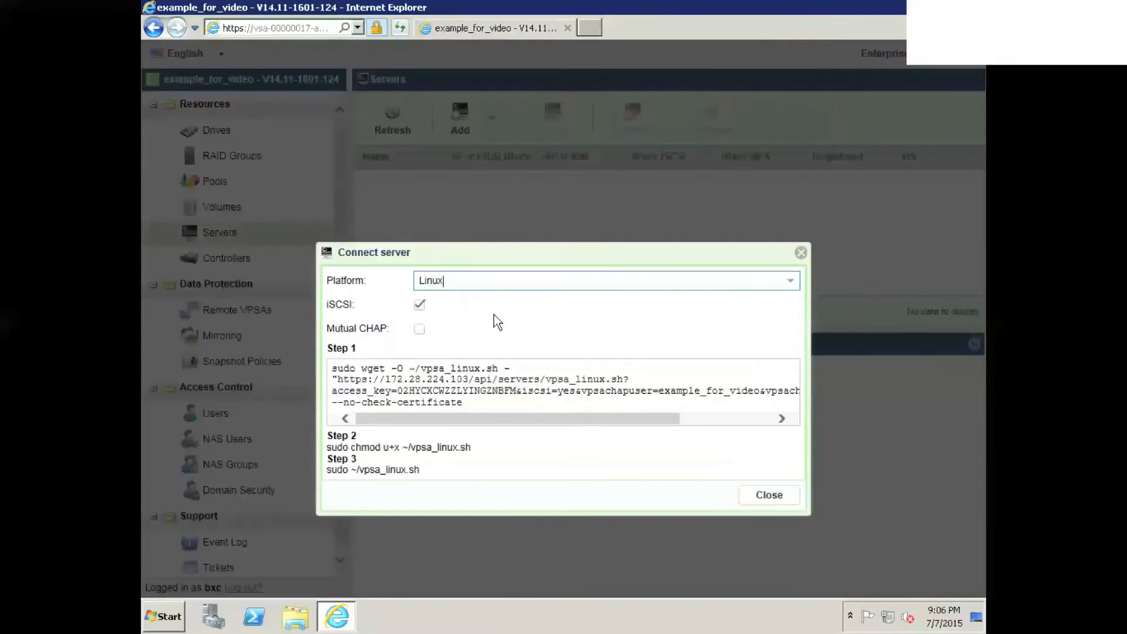
click(476, 285)
click(460, 308)
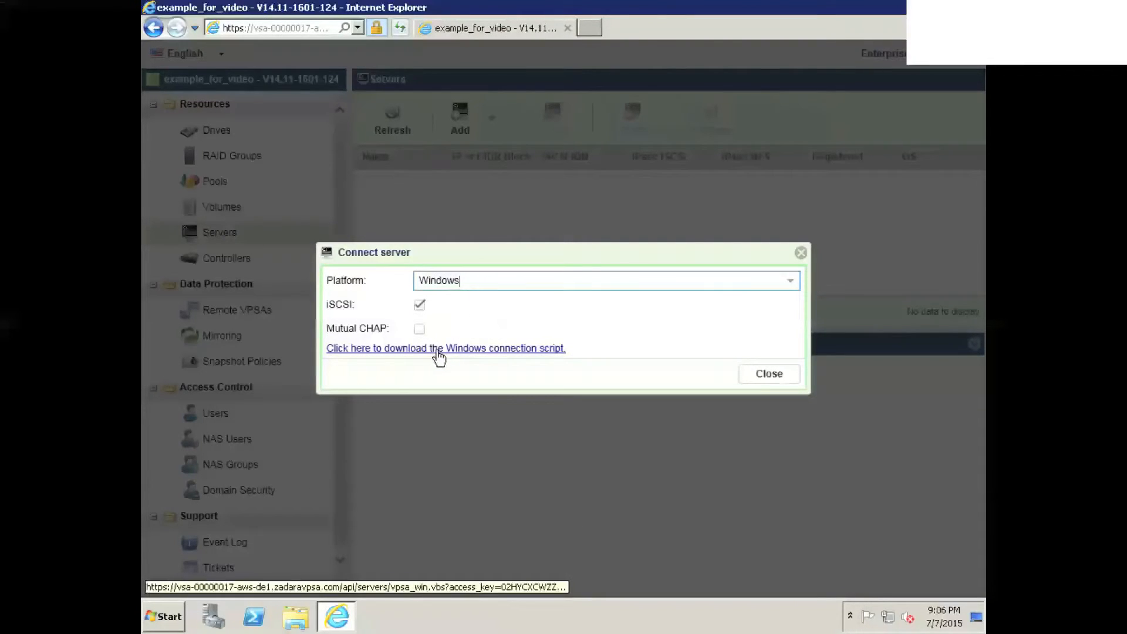
- Turn off iSCSI, download and run the Windows connection script vpsa_win.vbs, and refresh the server list
click(420, 306)
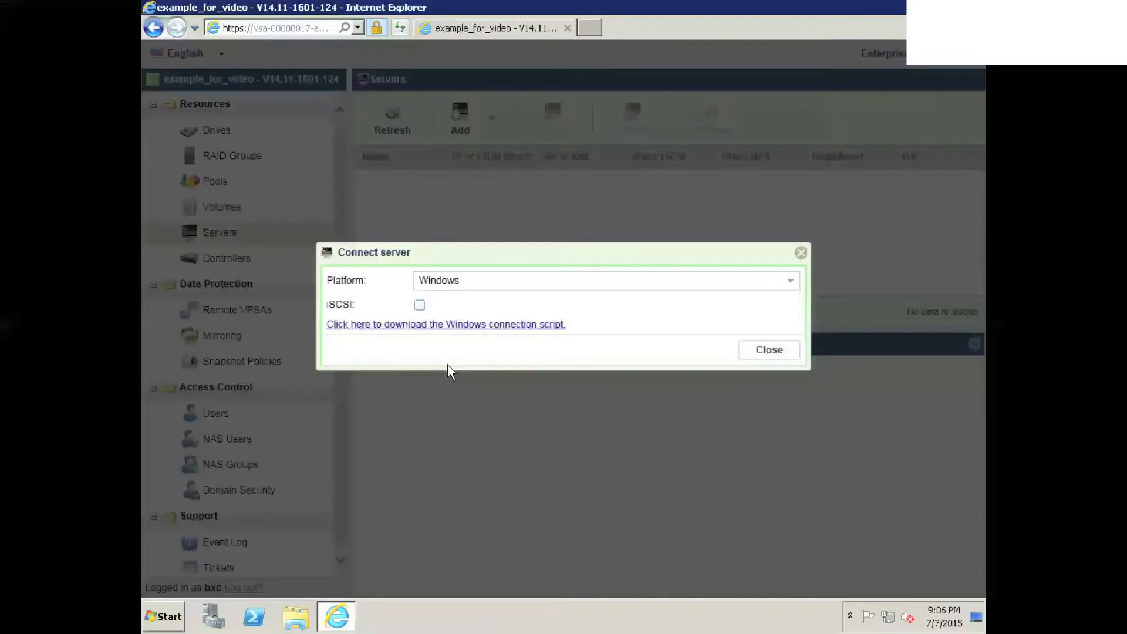
click(455, 331)
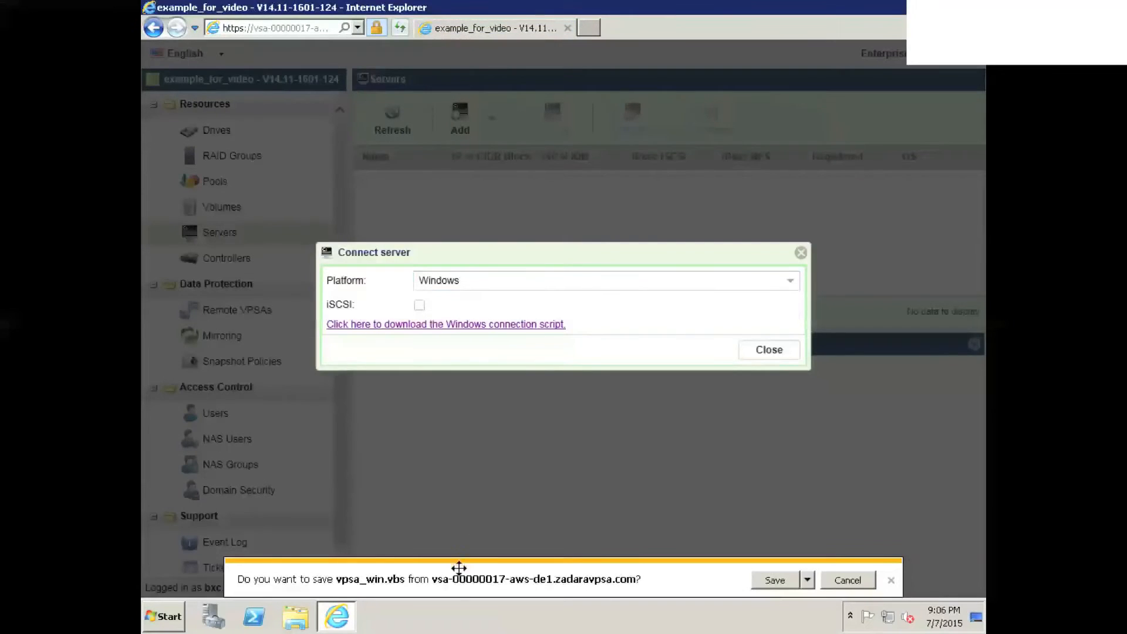
click(793, 581)
click(744, 582)
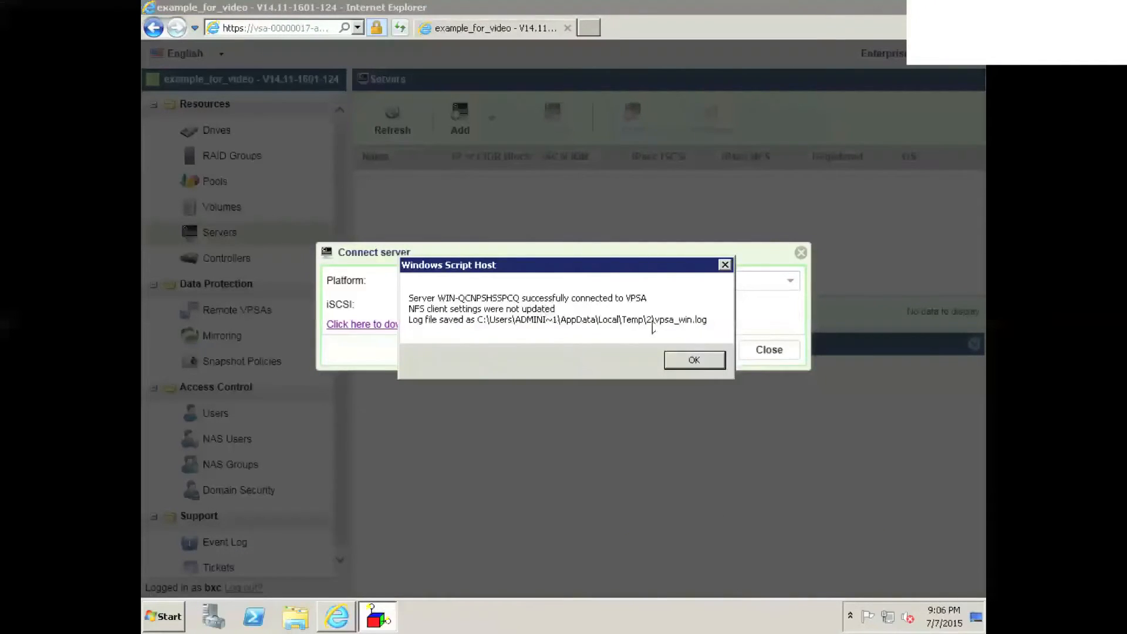
click(695, 360)
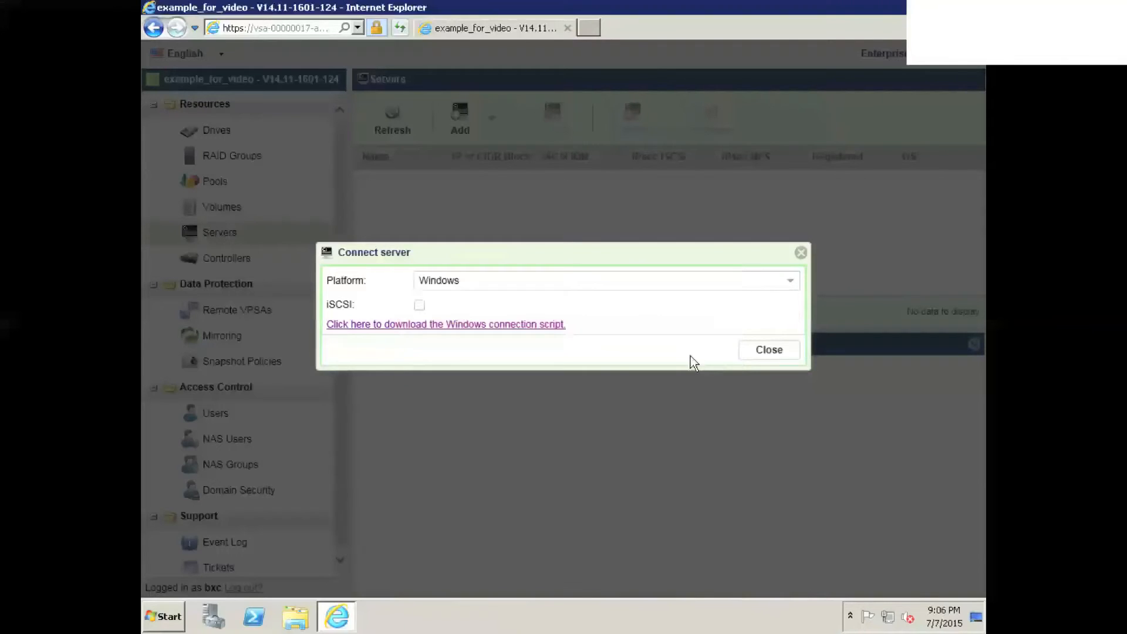
click(777, 354)
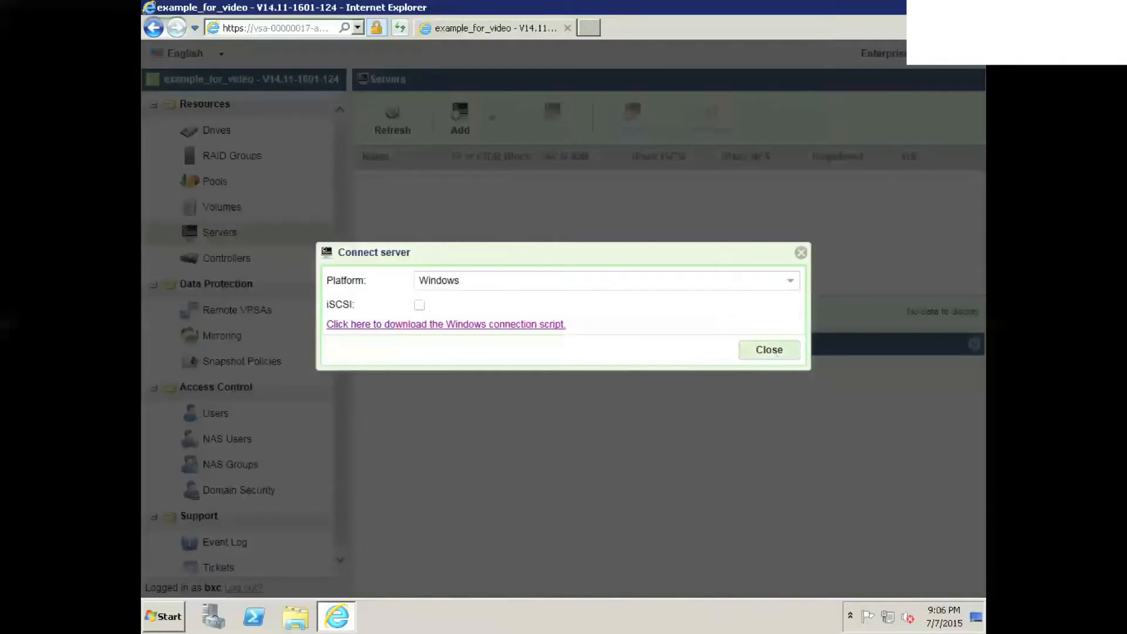
click(399, 132)
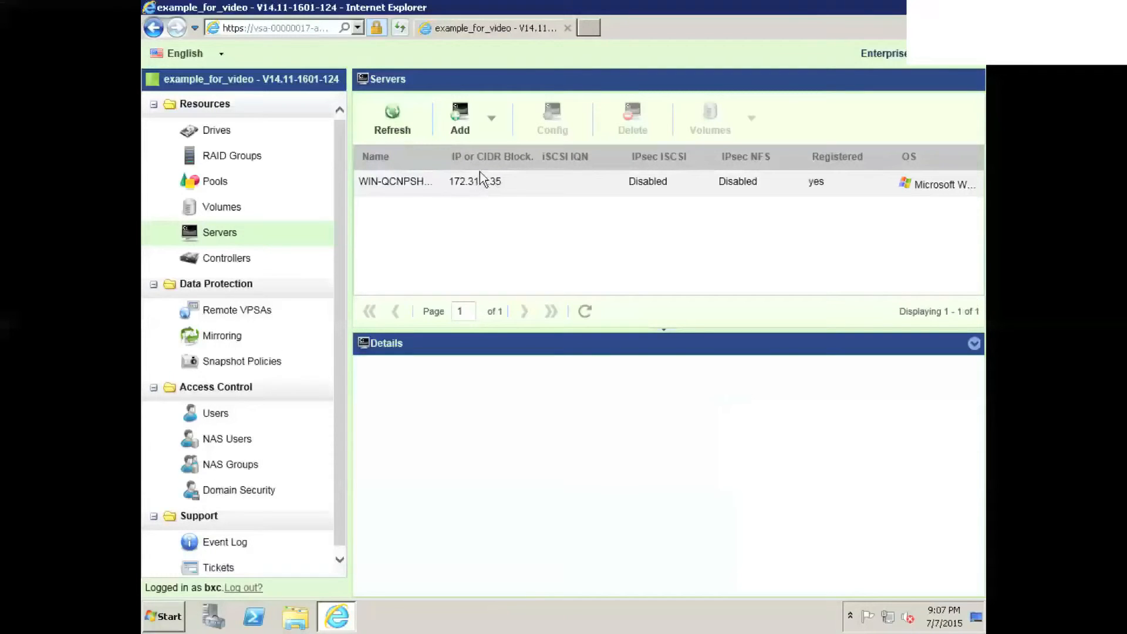
- Manually create a server entry named whole_vpc for the CIDR block 172.31.0.0/16
click(493, 125)
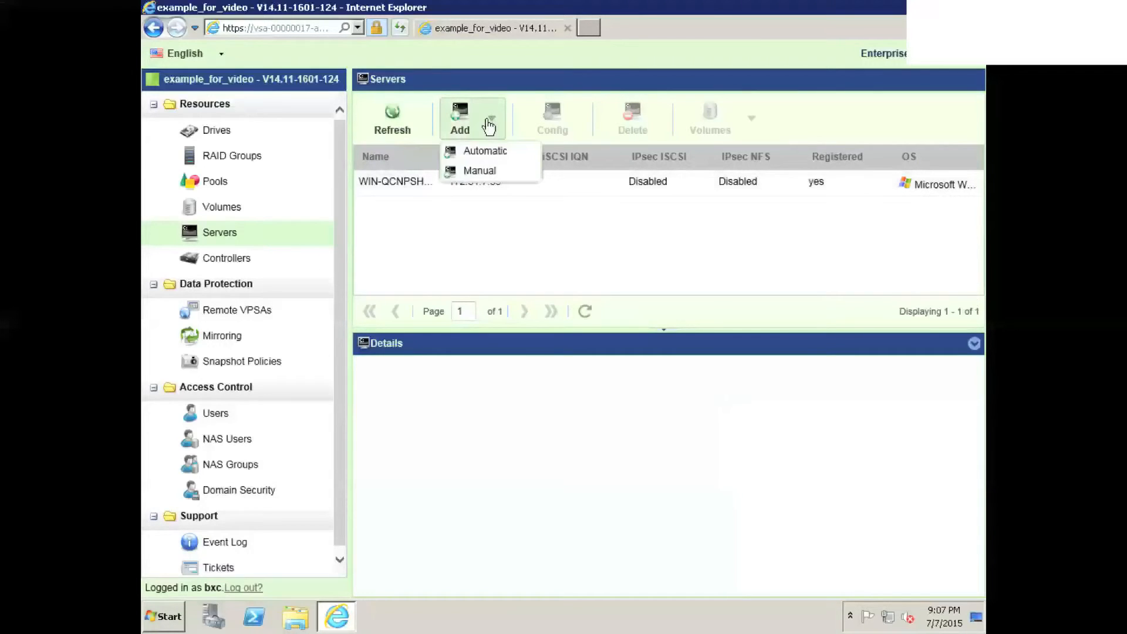
click(485, 174)
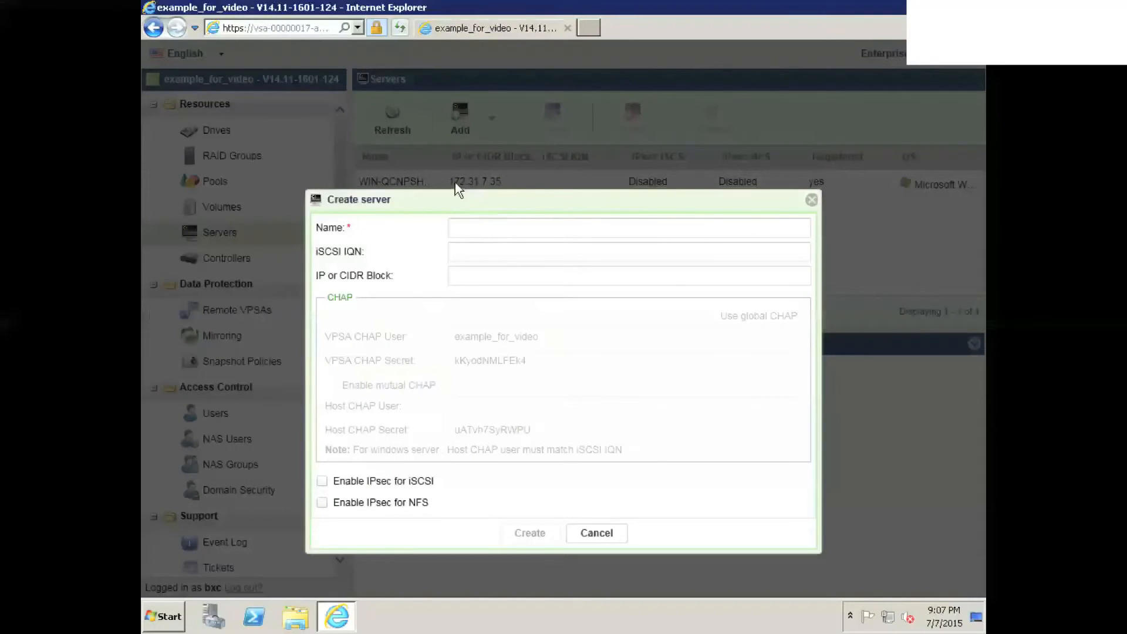
click(476, 275)
text(172.31.0.0/16)
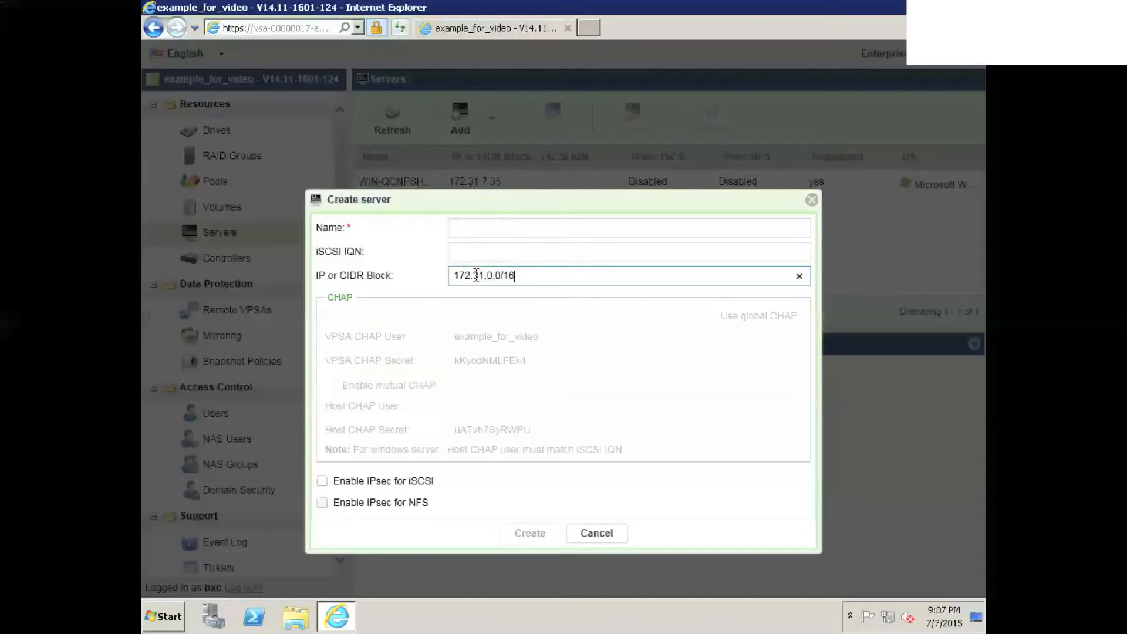
click(500, 226)
text(who)
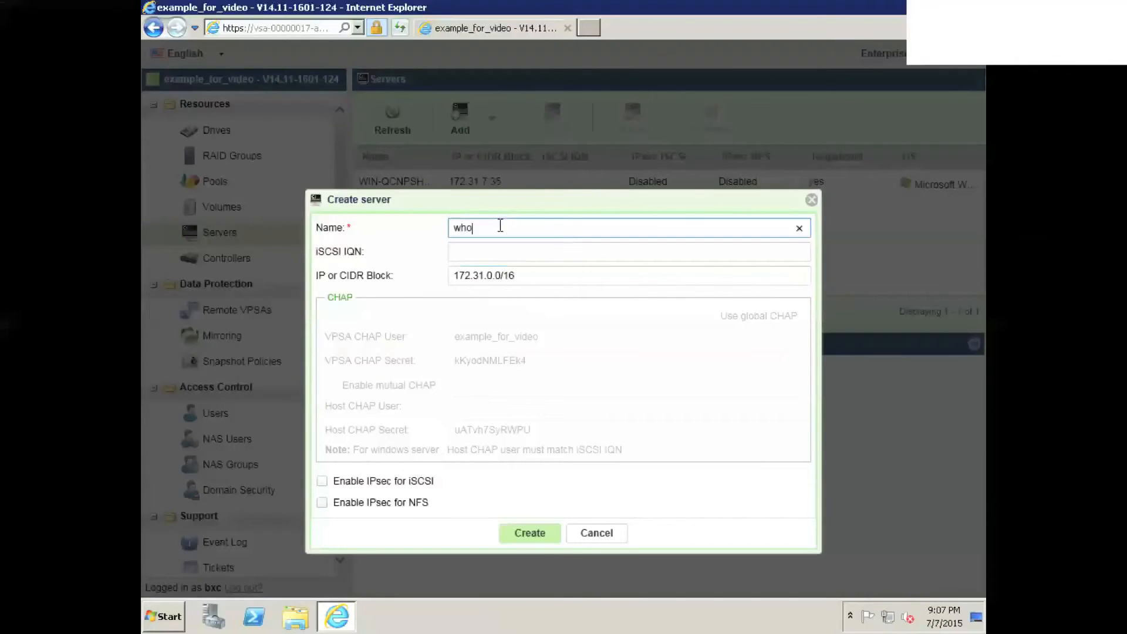
text(le_vpc)
click(520, 544)
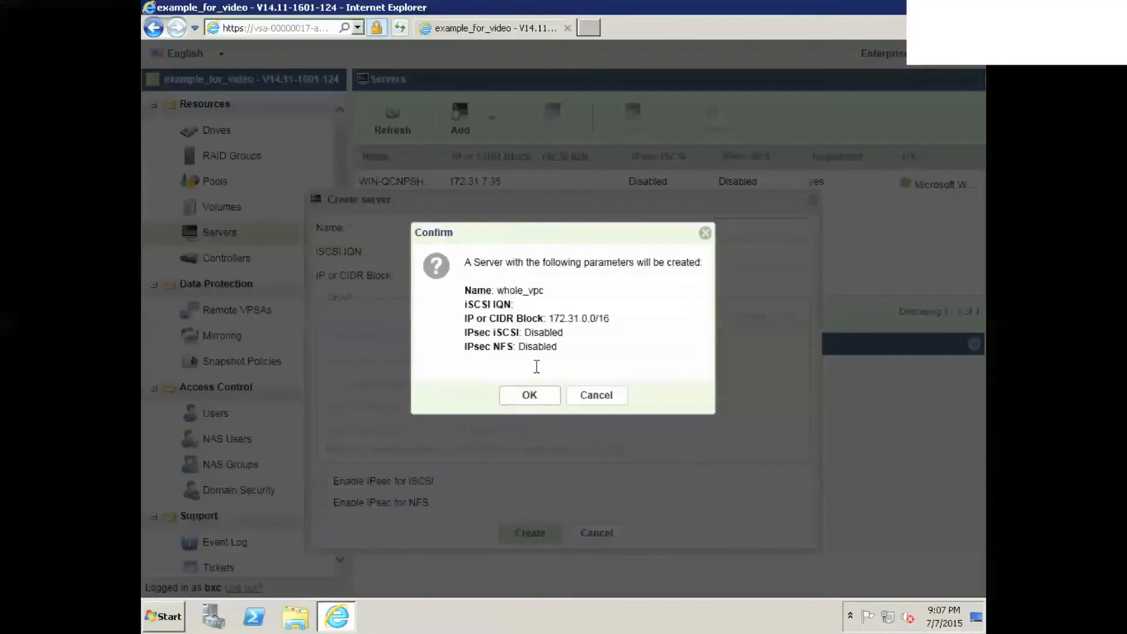
click(534, 404)
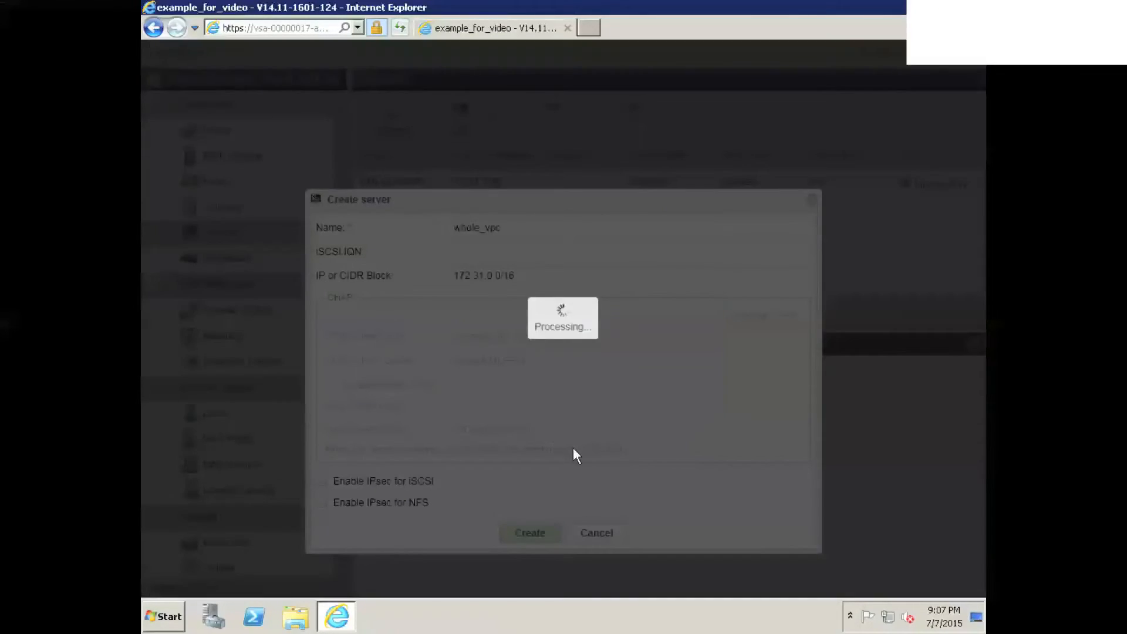
click(561, 352)
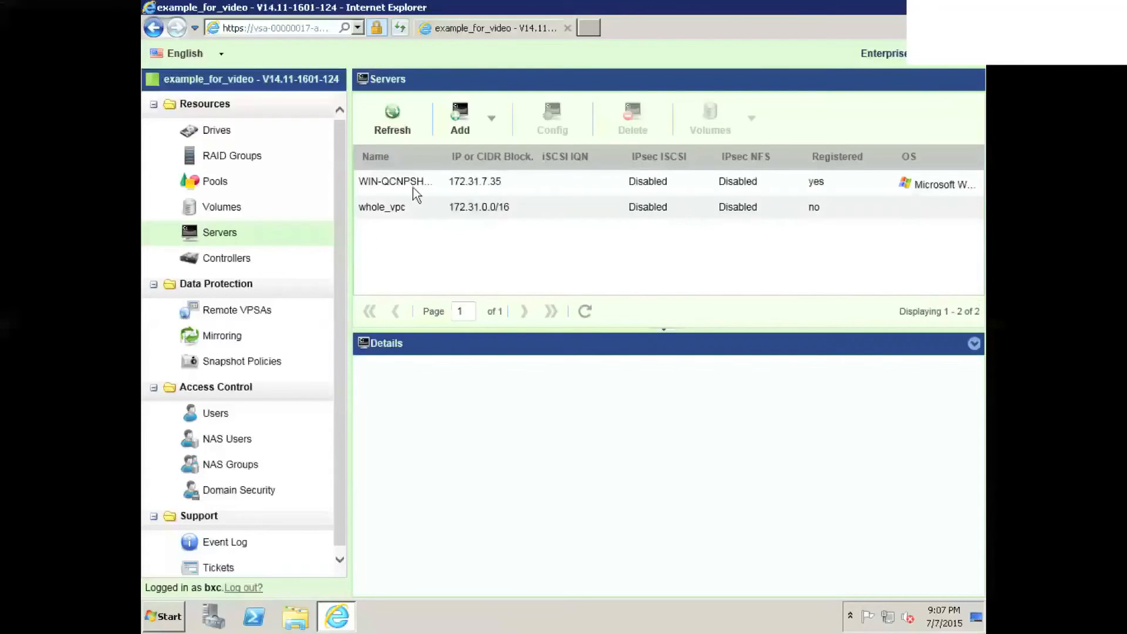
- Attach the volume example to the Windows server at 172.31.7.35 with the SMB access type
click(278, 208)
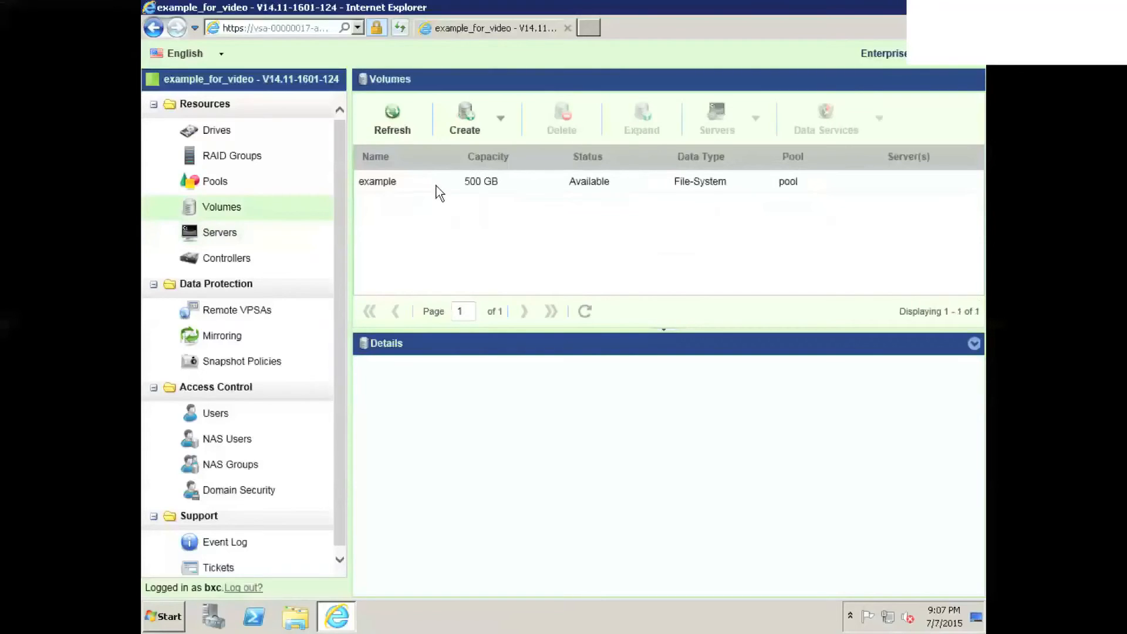
click(449, 186)
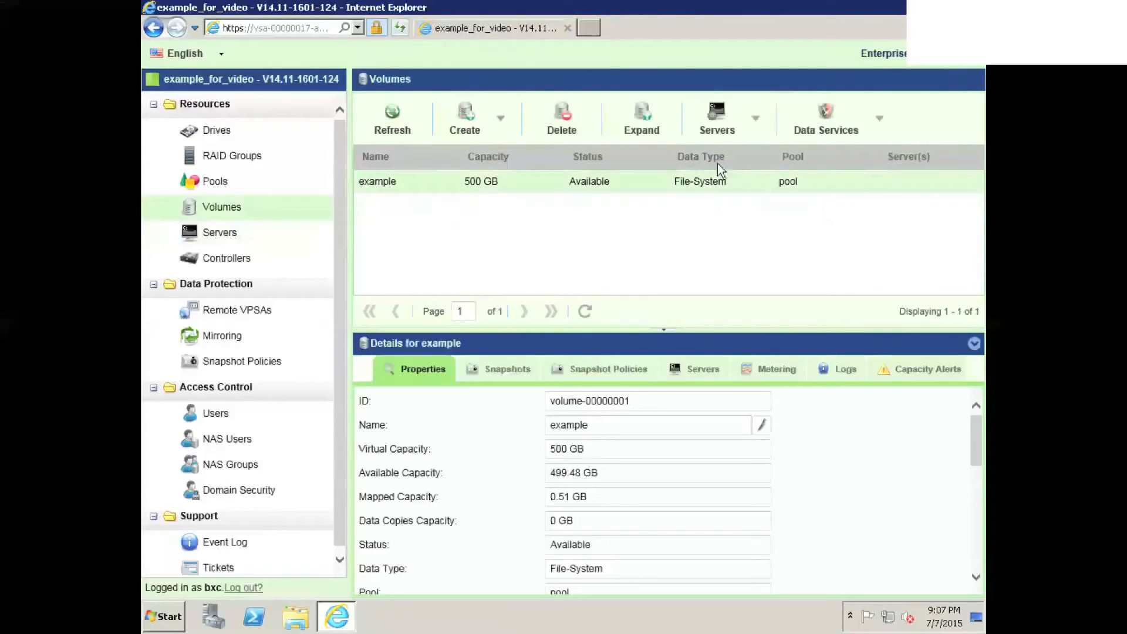
click(752, 121)
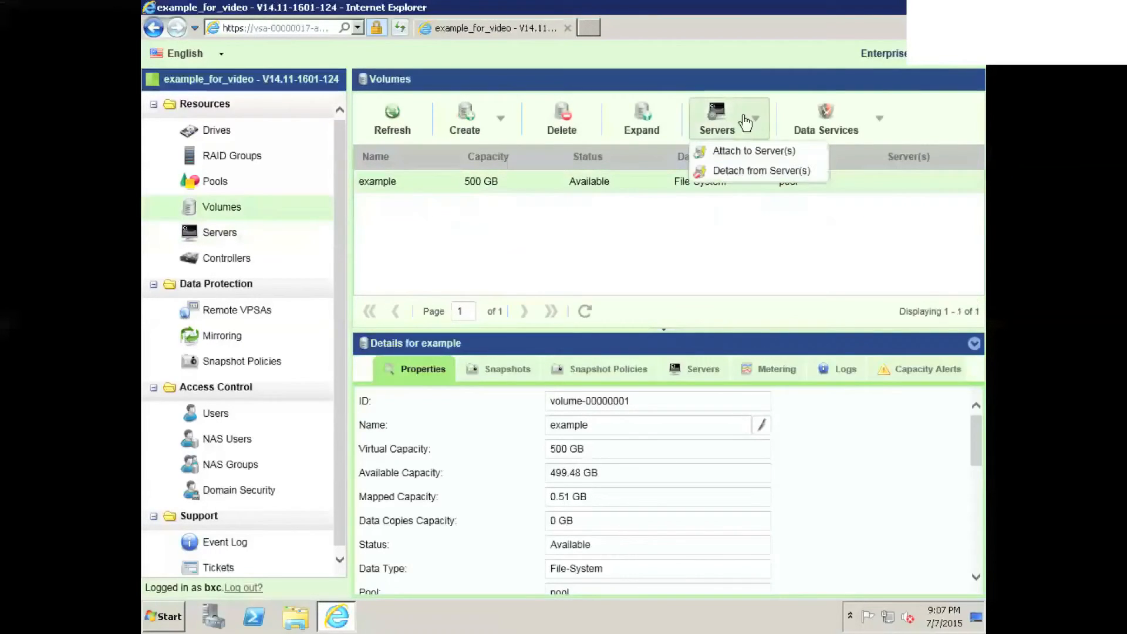
click(747, 151)
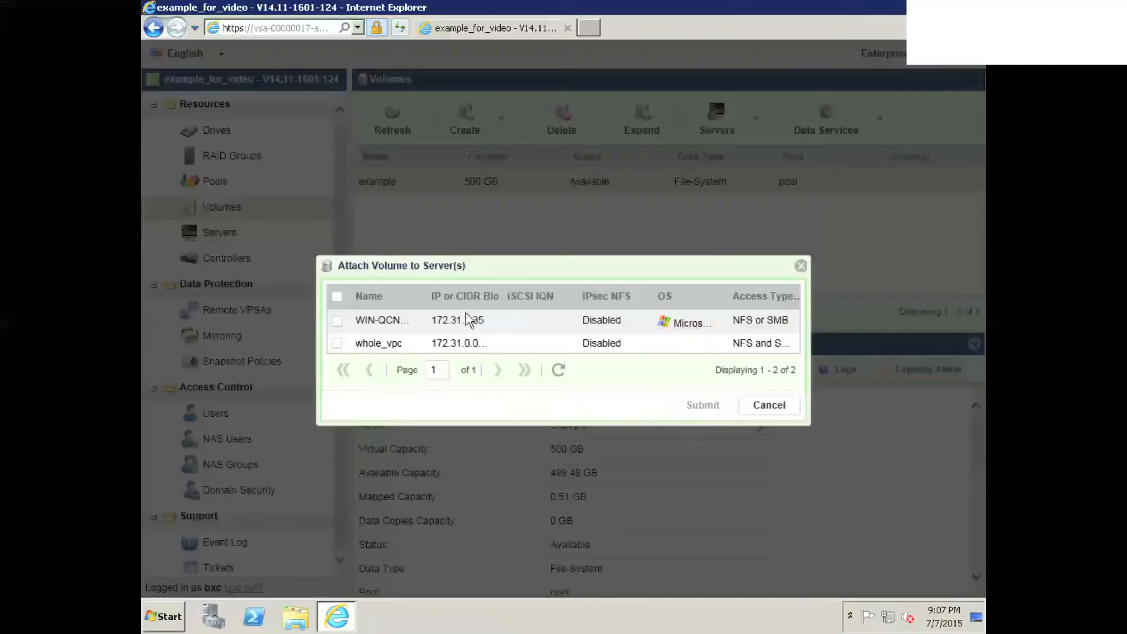
click(337, 321)
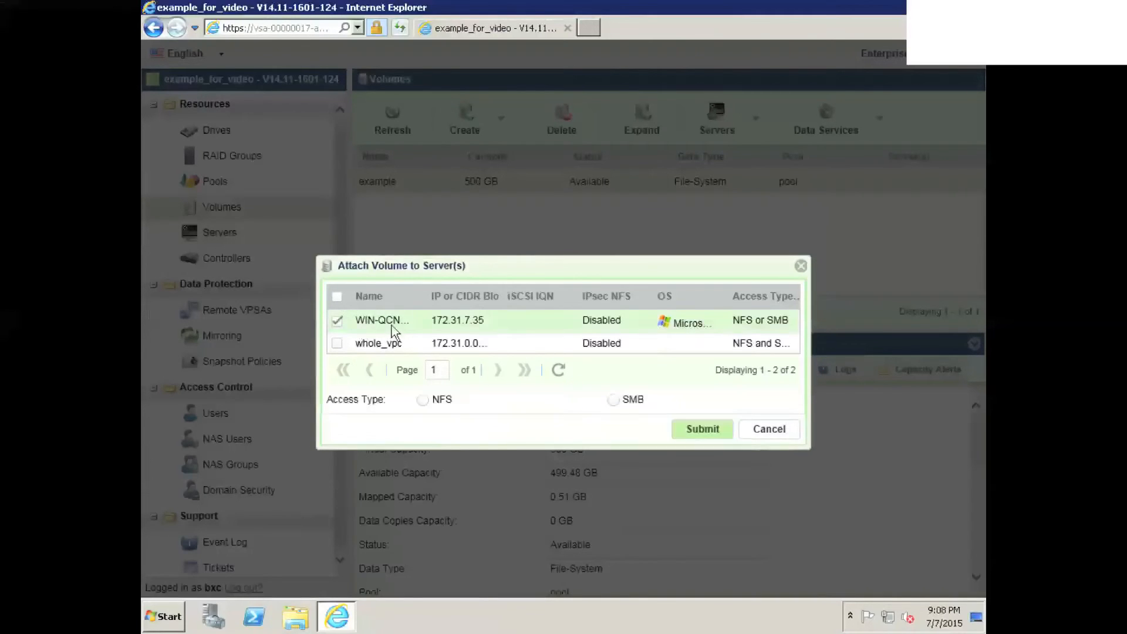
click(613, 402)
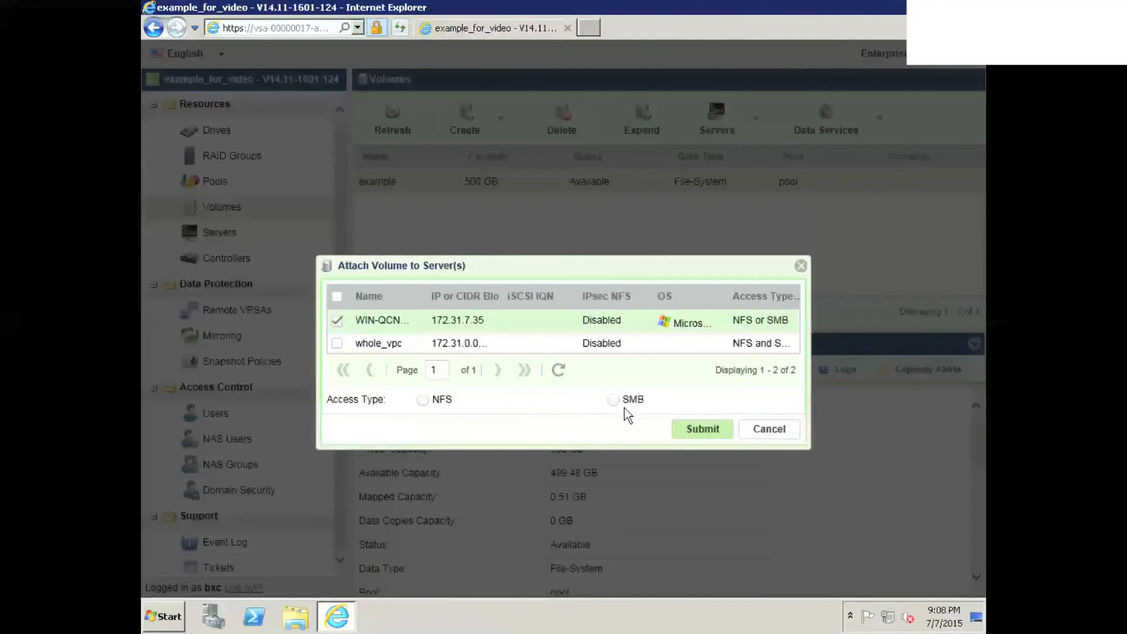
click(699, 431)
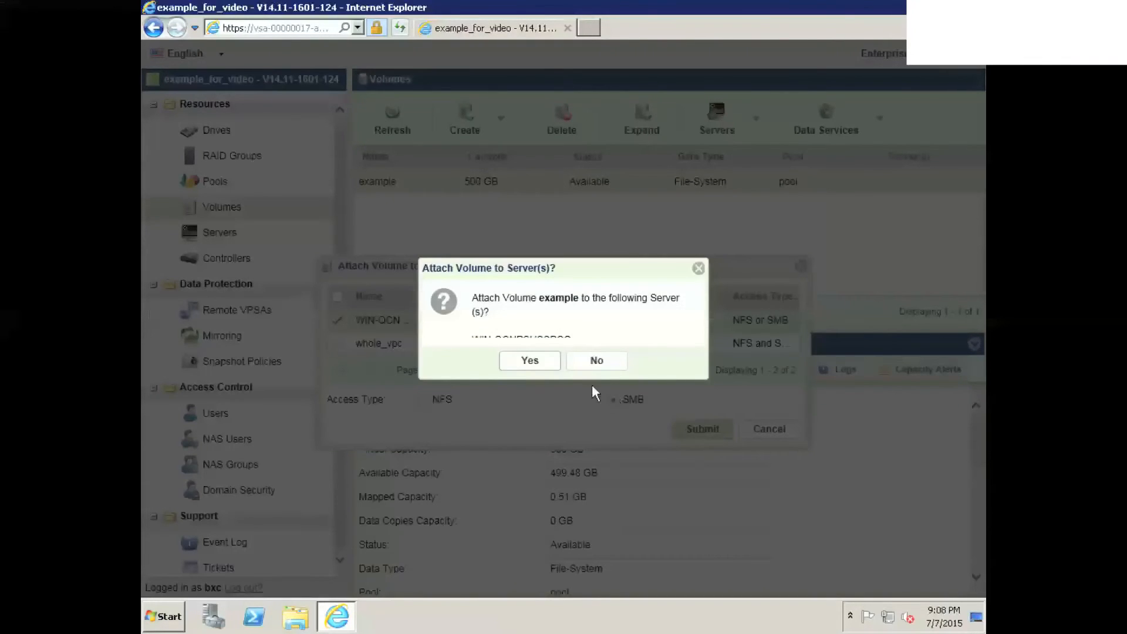
click(537, 359)
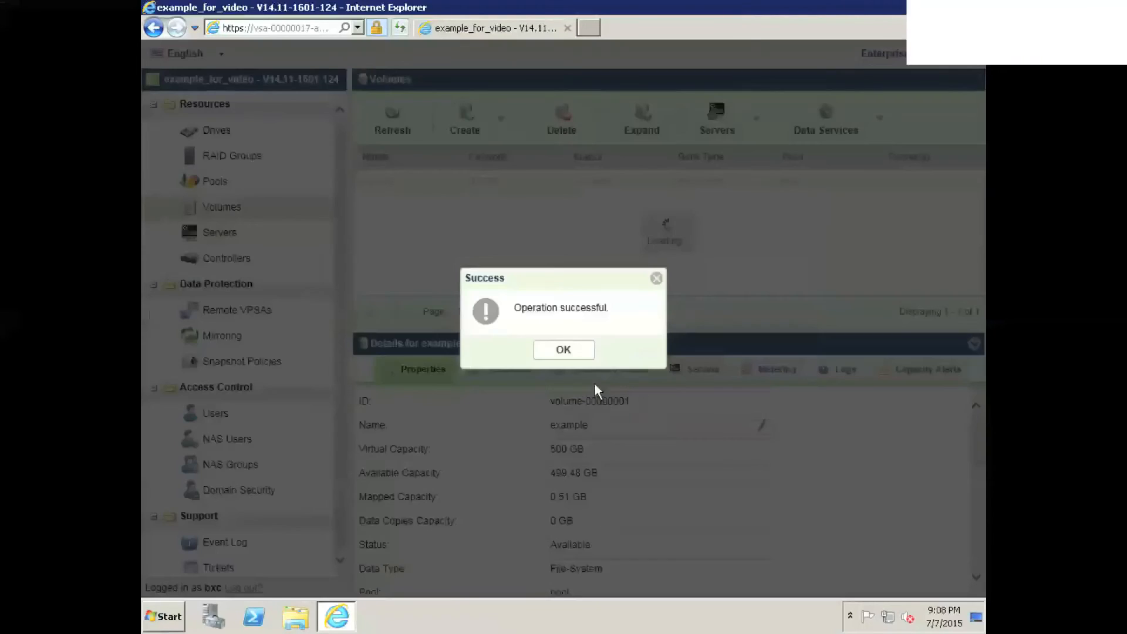
click(549, 350)
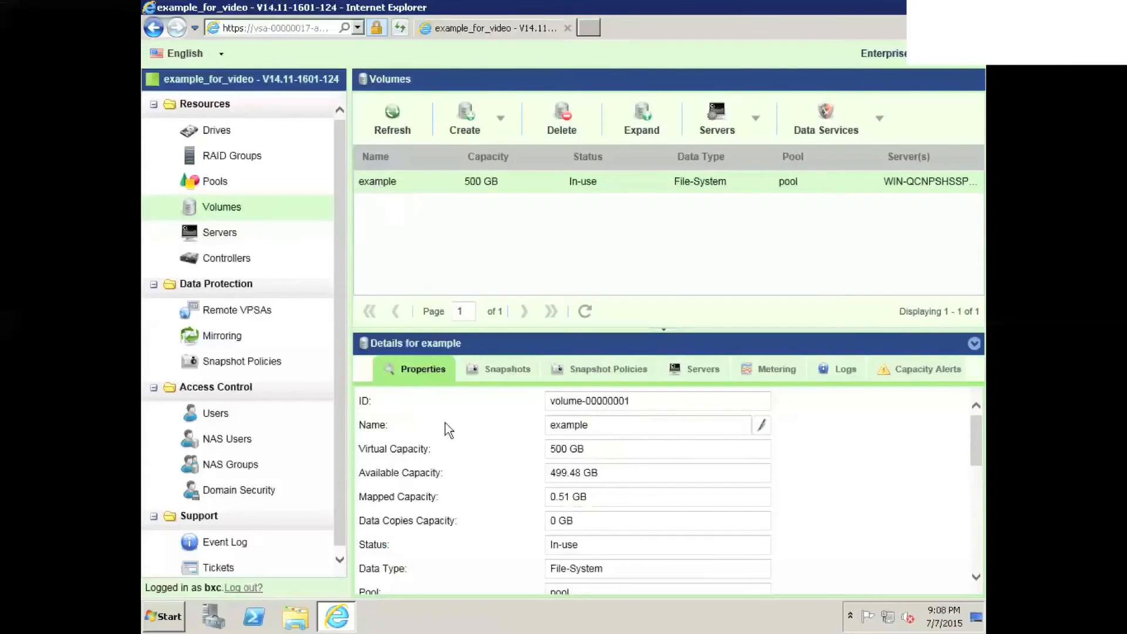
- Copy the SMB export path from the properties of the volume example
scroll(447, 436, down, 3)
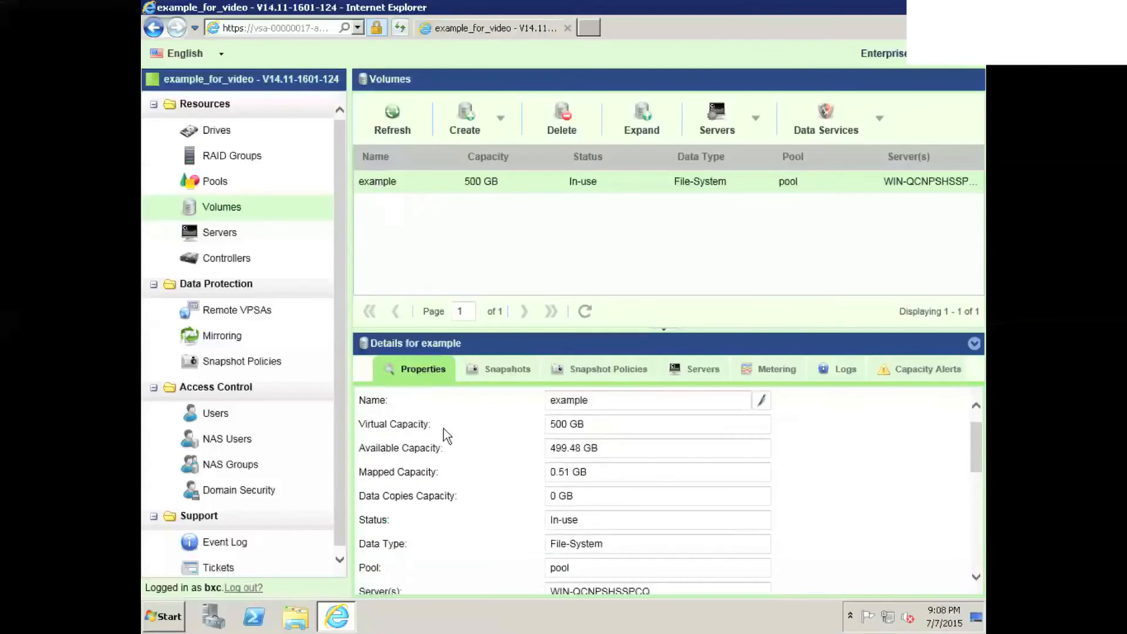
scroll(446, 436, down, 2)
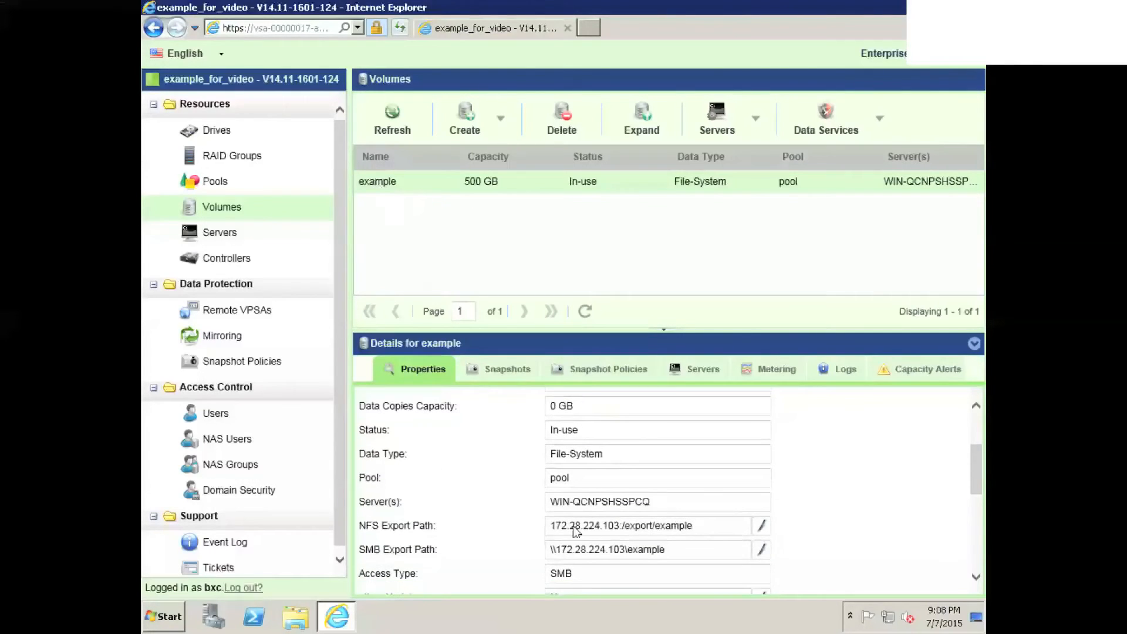
click(671, 537)
double_click(672, 537)
triple_click(671, 537)
key(ctrl+c)
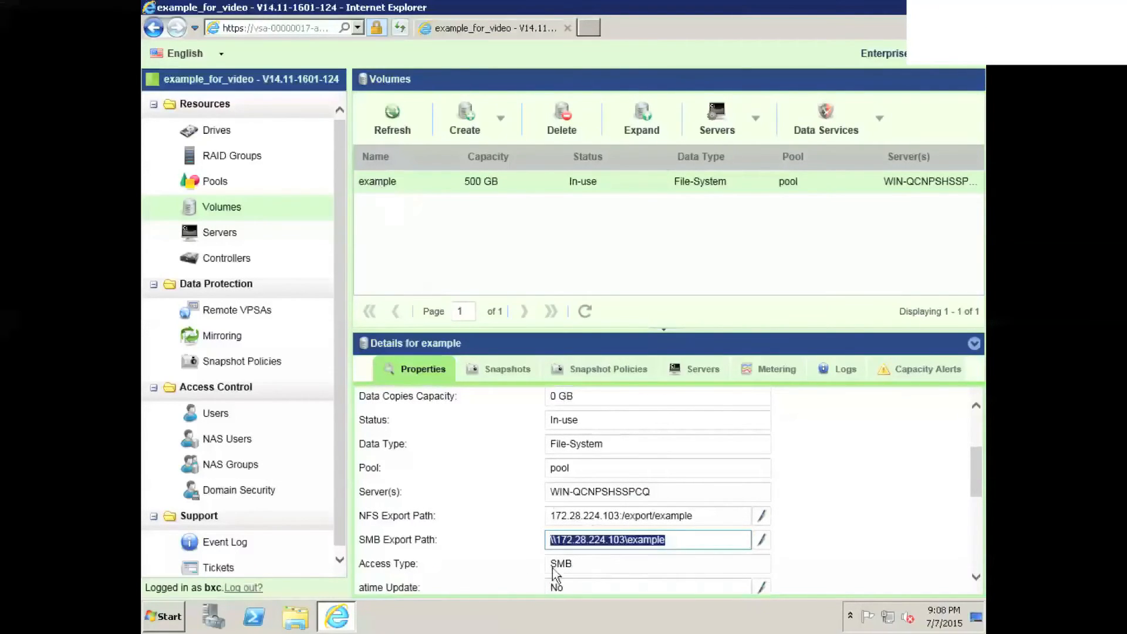
- Switch to Windows Explorer and open the network share \\172.28.224.103\example
click(297, 617)
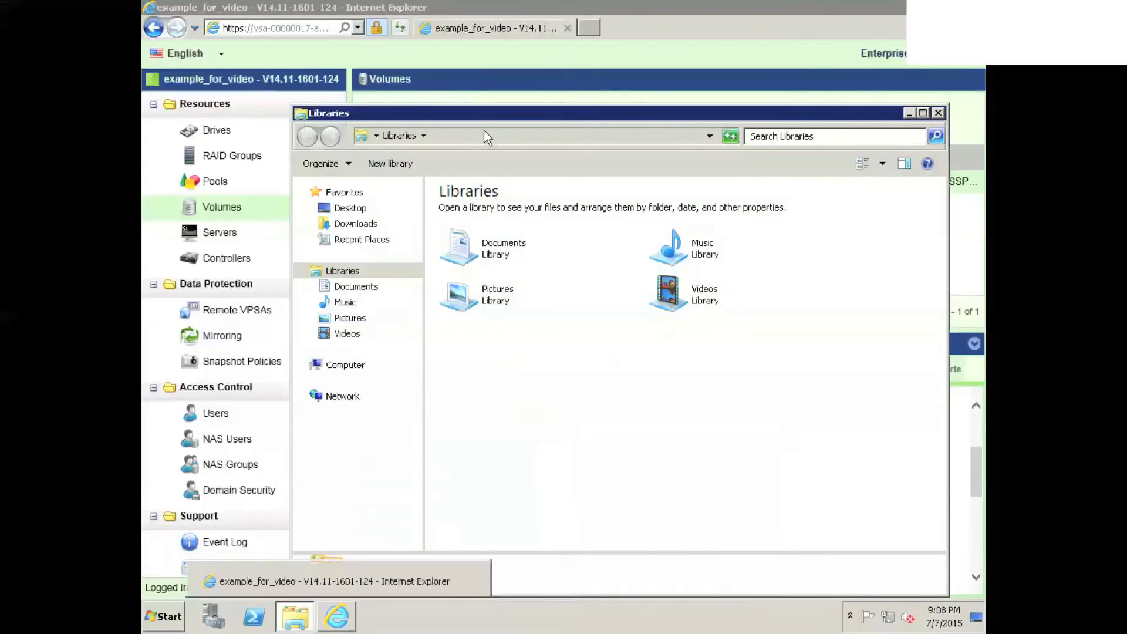
click(473, 137)
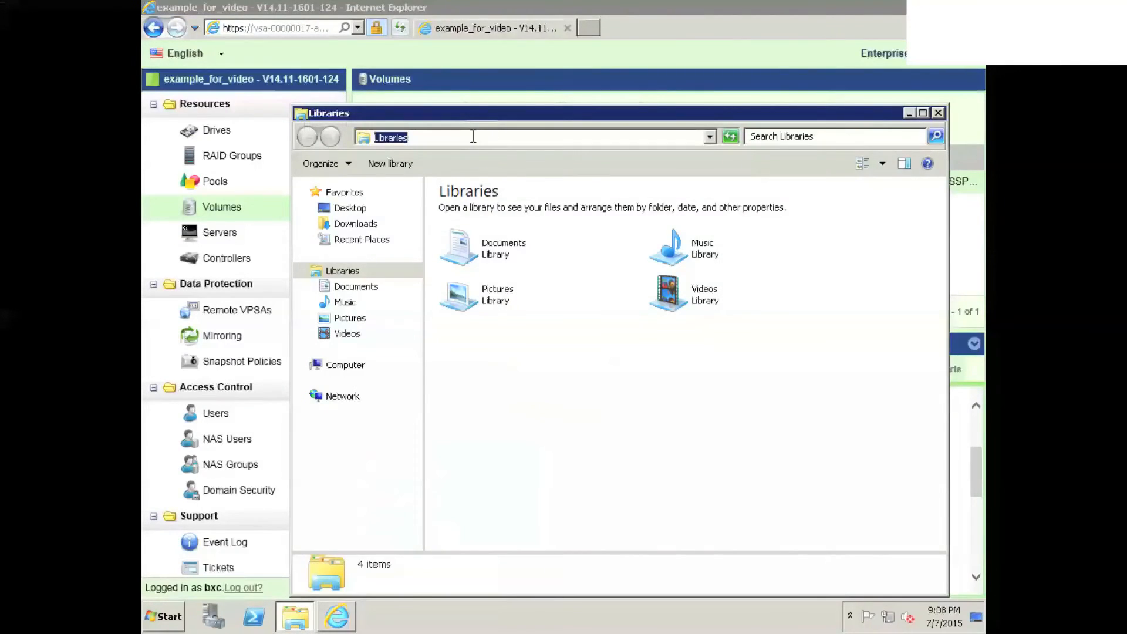
text(\172.28.224.103\example)
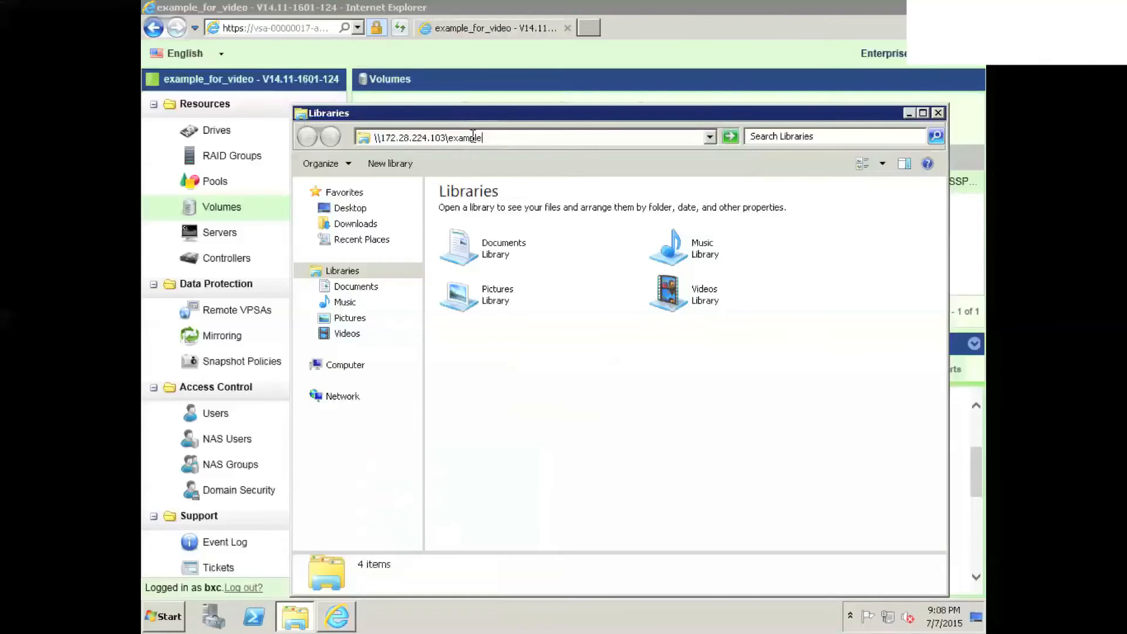
key(Return)
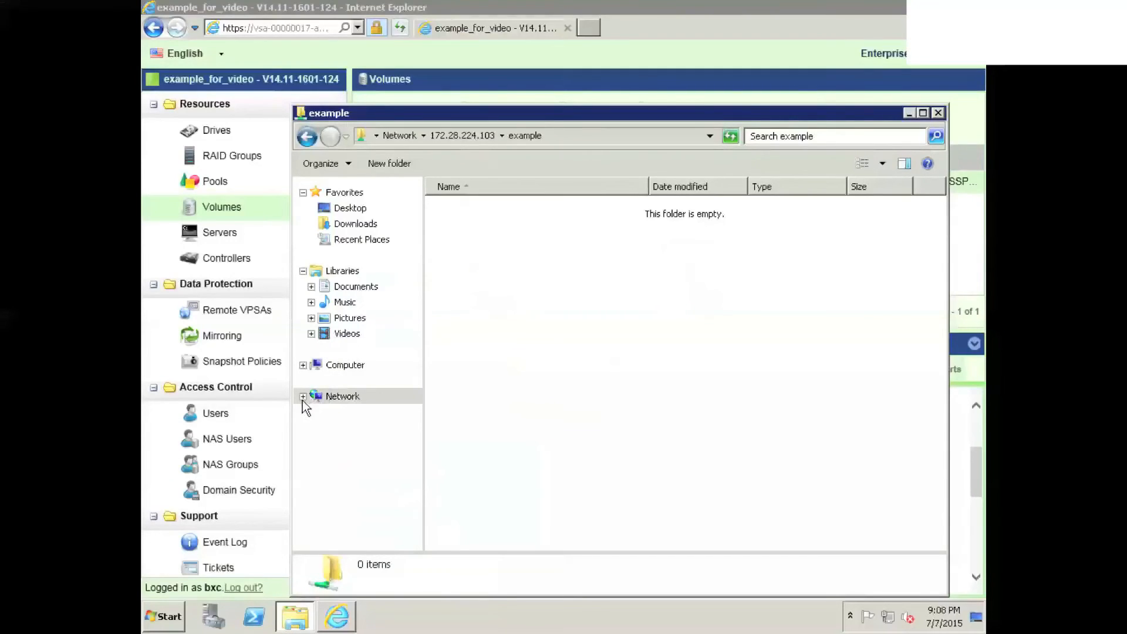
- Map the share \\172.28.224.103\example as network drive Z: with reconnection at logon
click(301, 399)
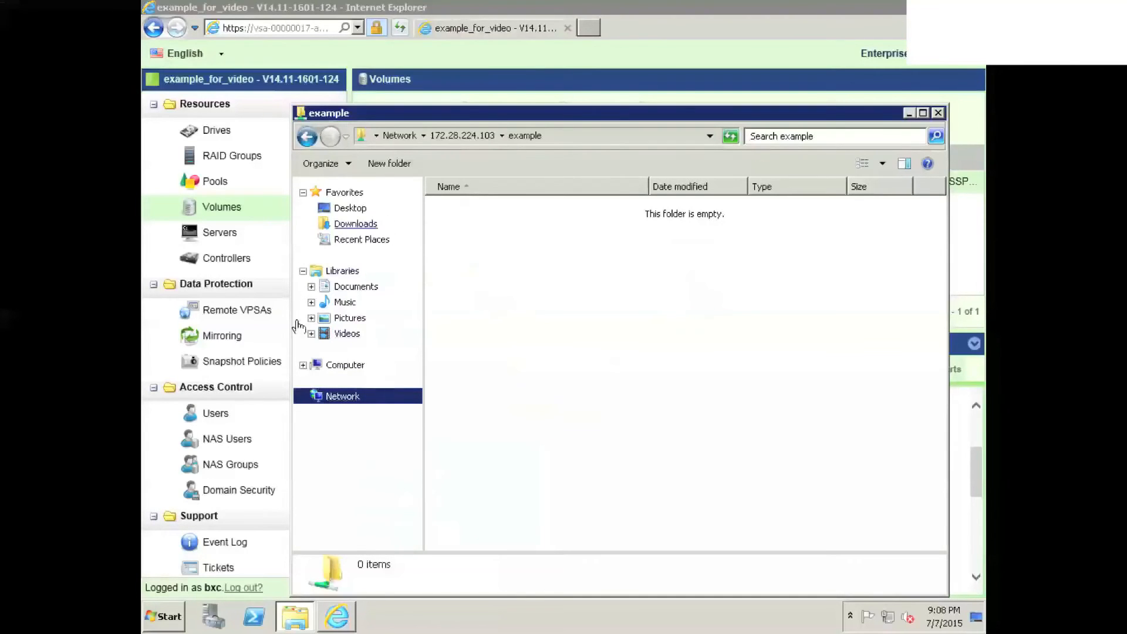
click(327, 370)
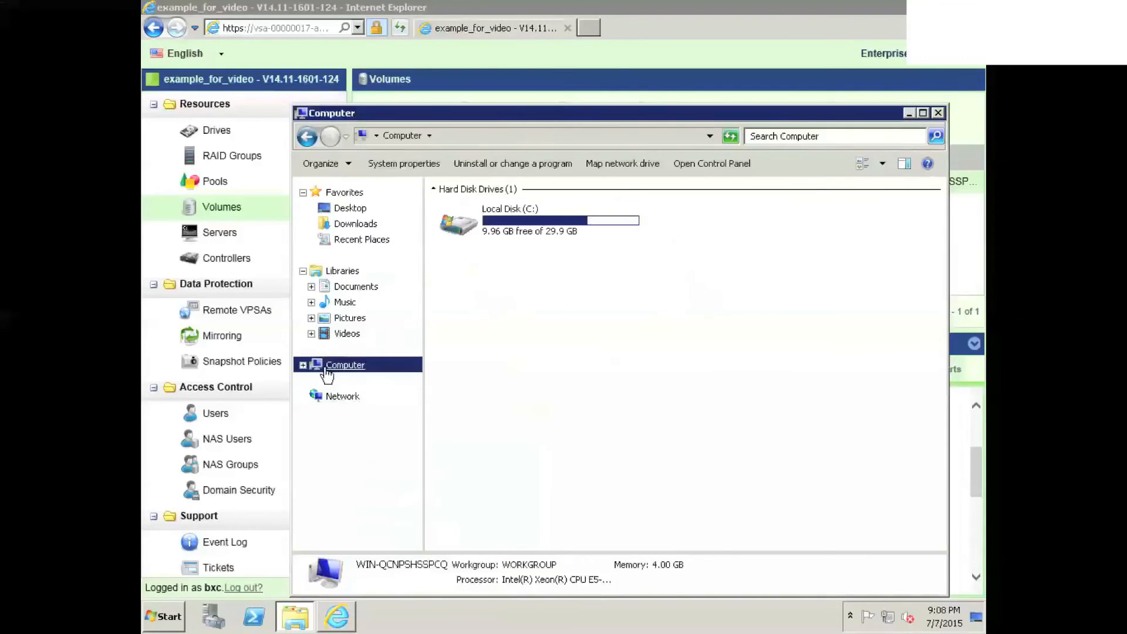
click(652, 172)
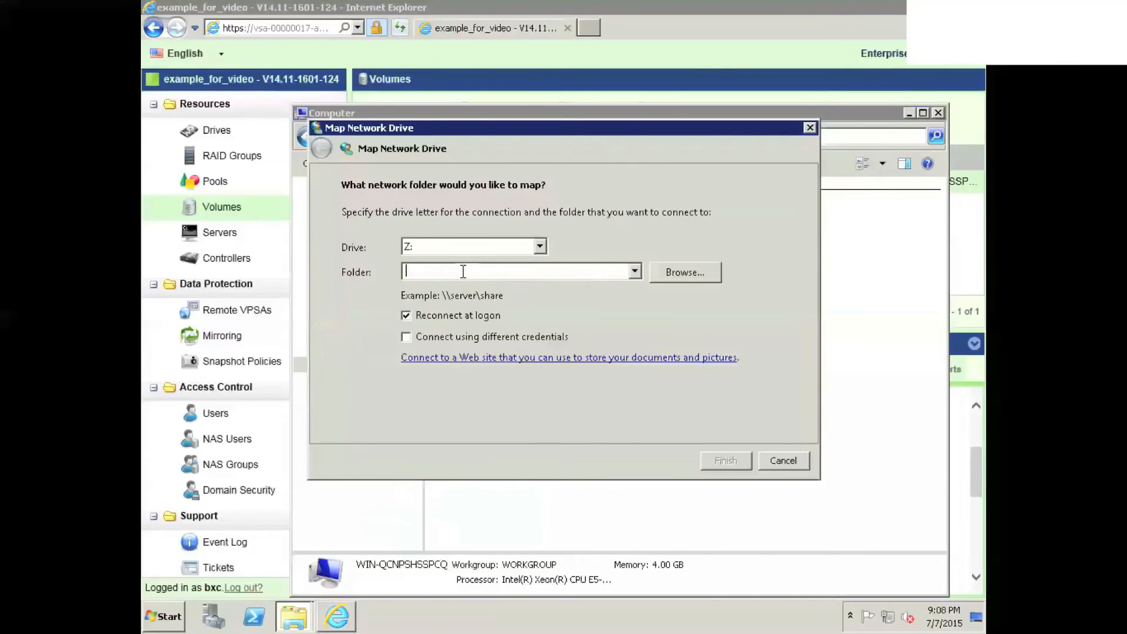
key(ctrl+v)
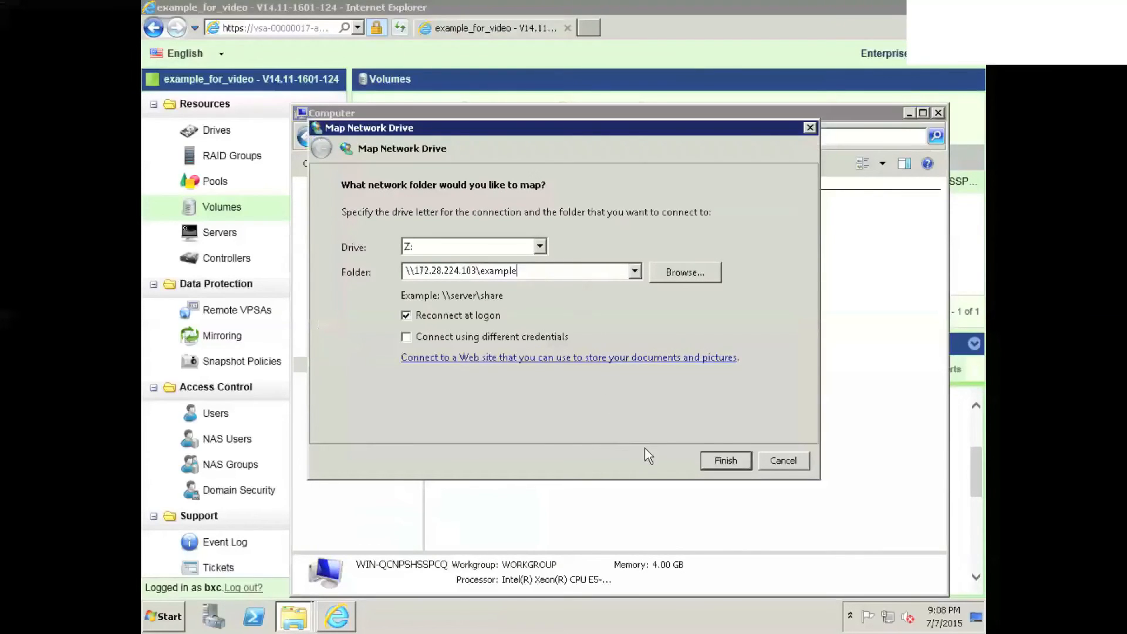
click(725, 461)
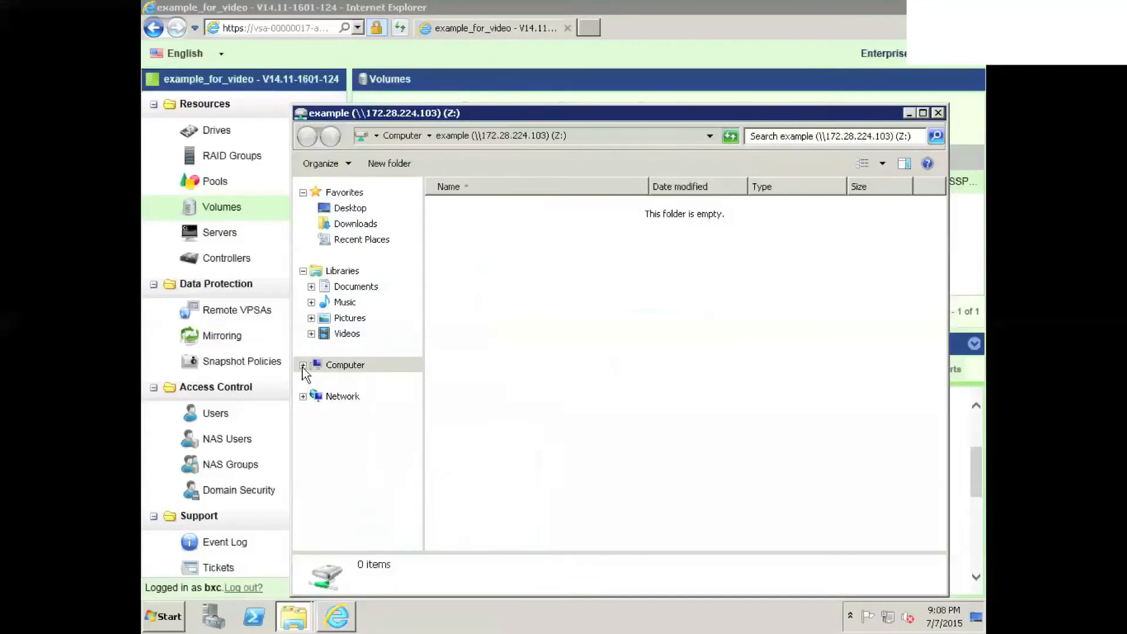
- Copy the Windows folder from Local Disk (C:) to the mapped example drive (Z:) and show the copy's details
click(303, 365)
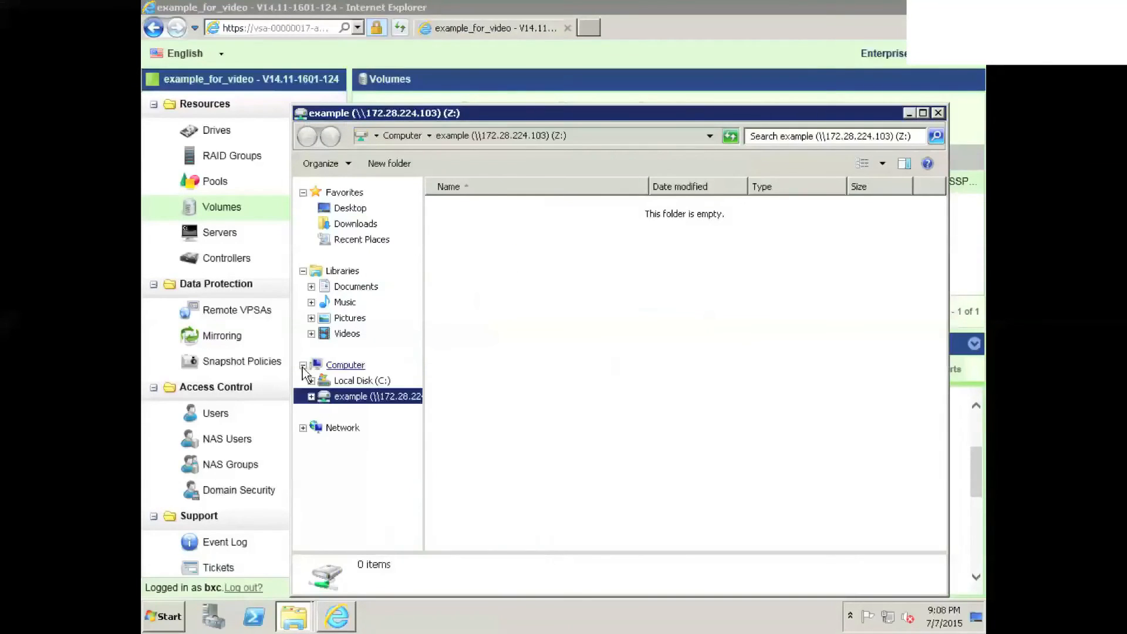
click(342, 383)
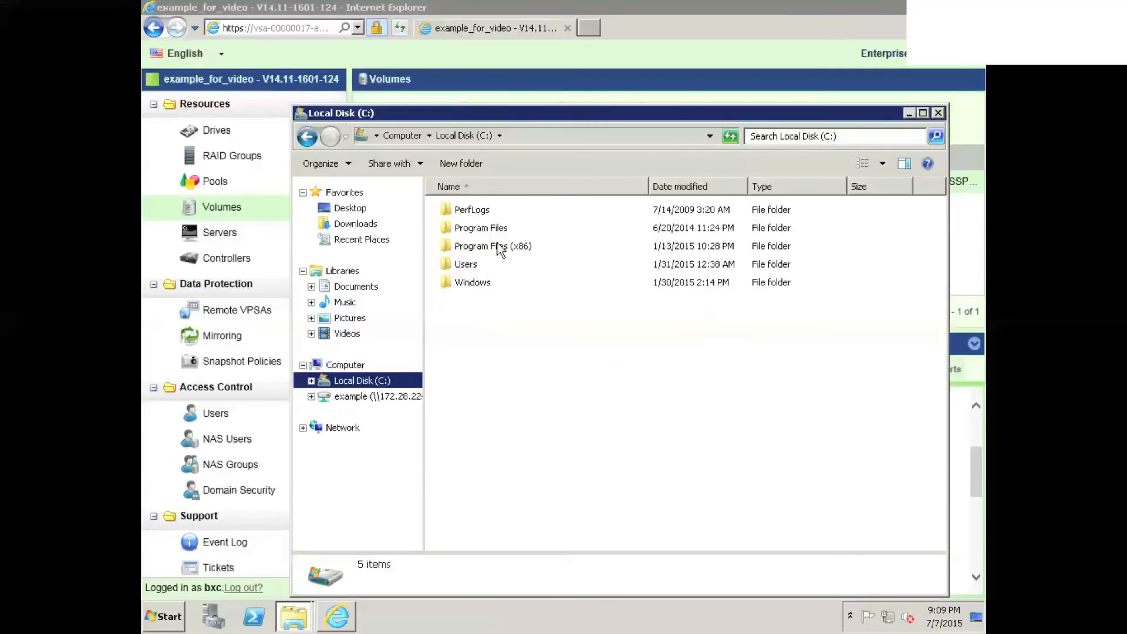
click(471, 288)
drag(488, 291, 526, 385)
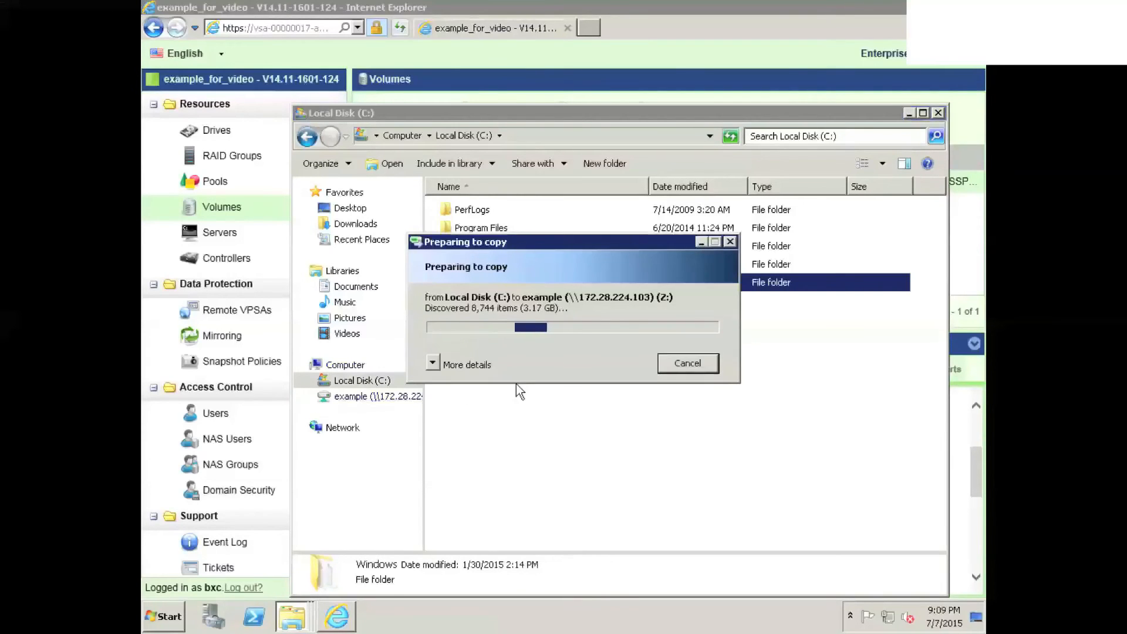
click(433, 363)
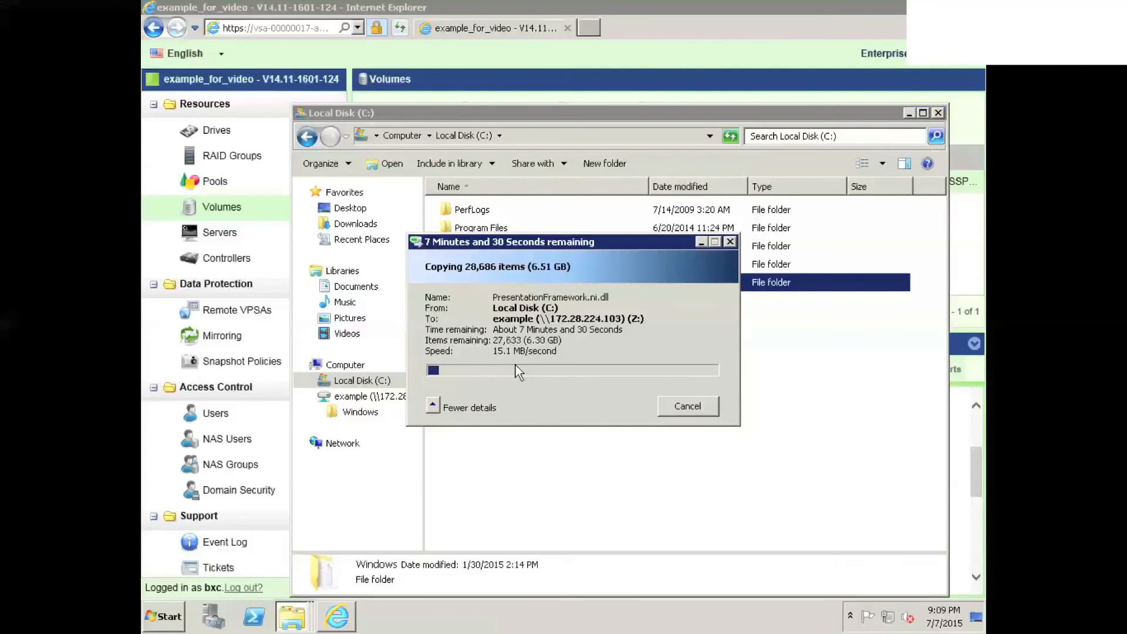
- Switch back to the VPSA page in Internet Explorer and monitor the example volume's metering charts with automatic refresh
click(244, 279)
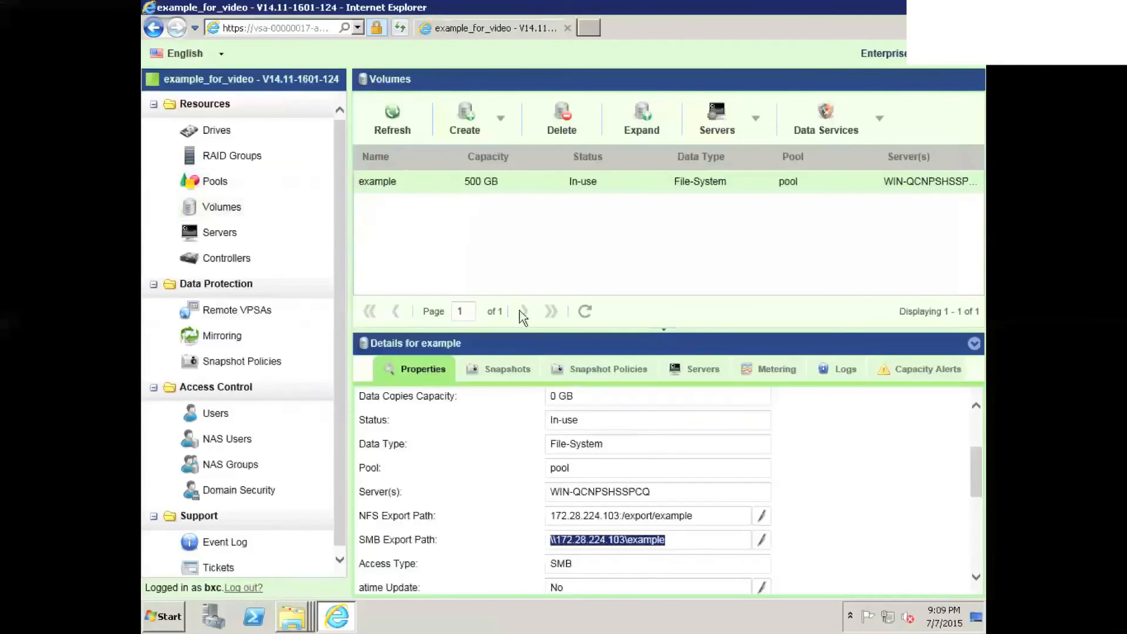
click(764, 370)
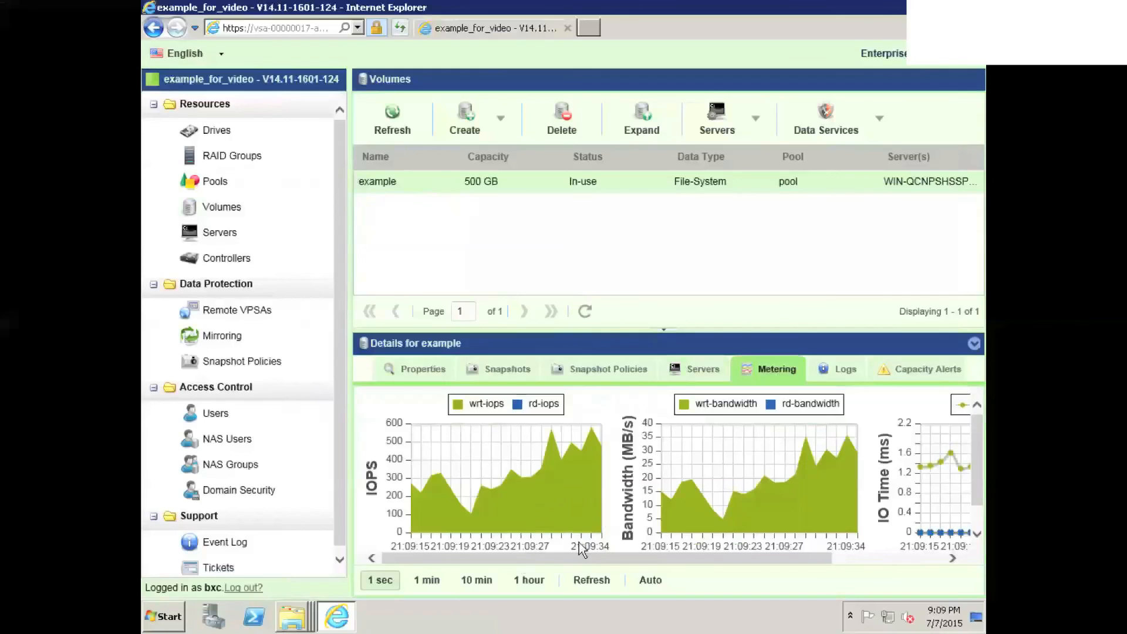
click(646, 581)
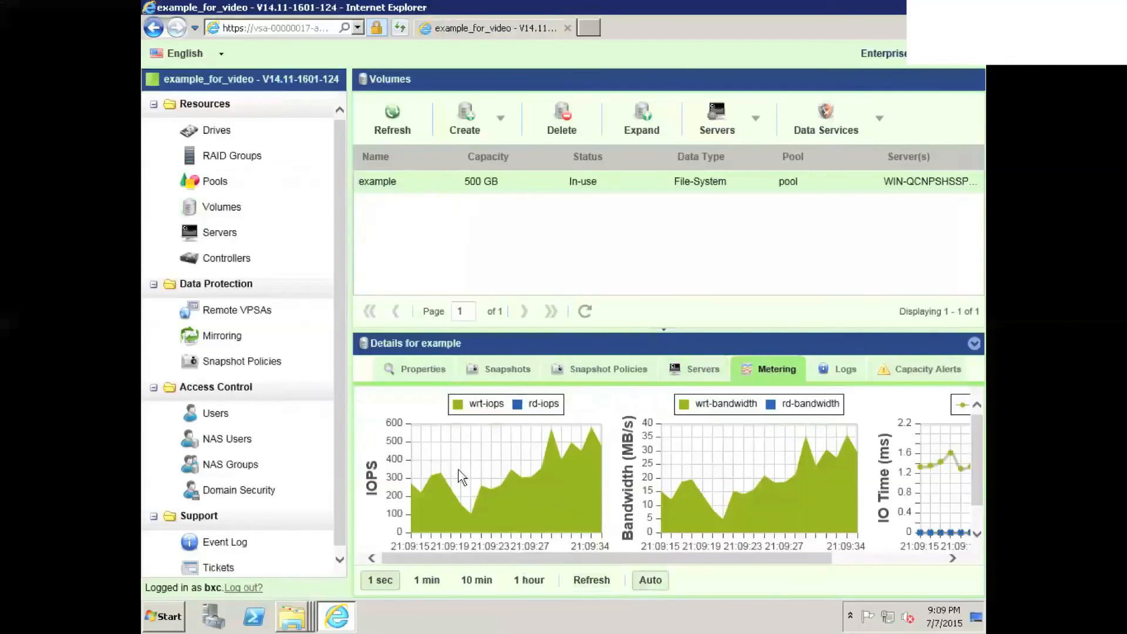